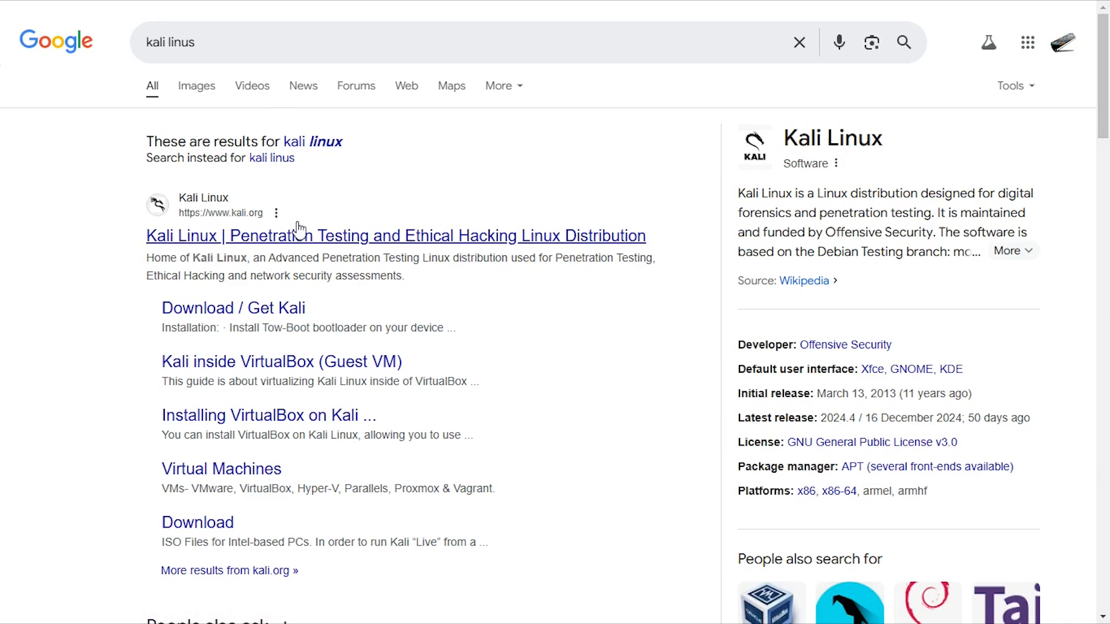
# Reach the kali.org download page from the Google result for Kali Linux.
pyautogui.click(253, 235)
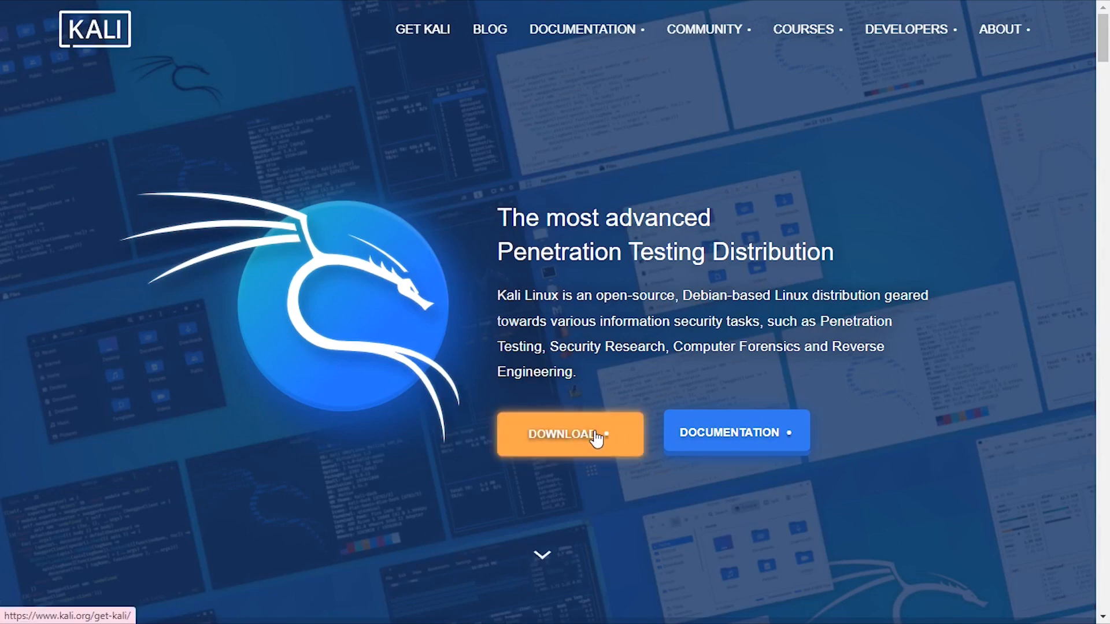
pyautogui.click(599, 440)
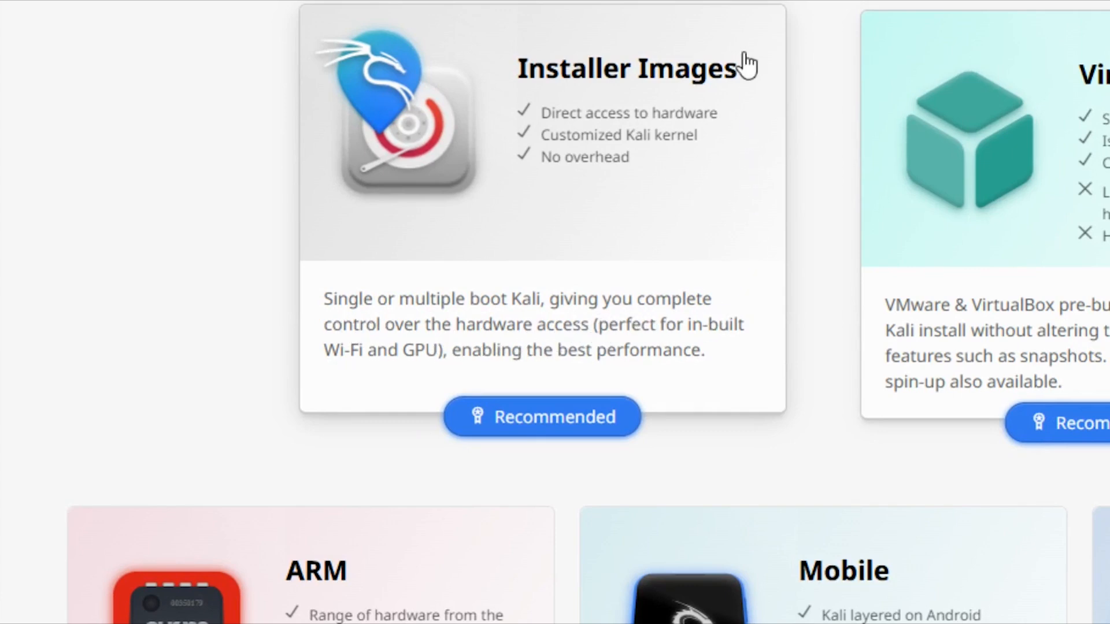
# Show the Recommended installer images for Kali Linux 2024.4.
pyautogui.click(532, 434)
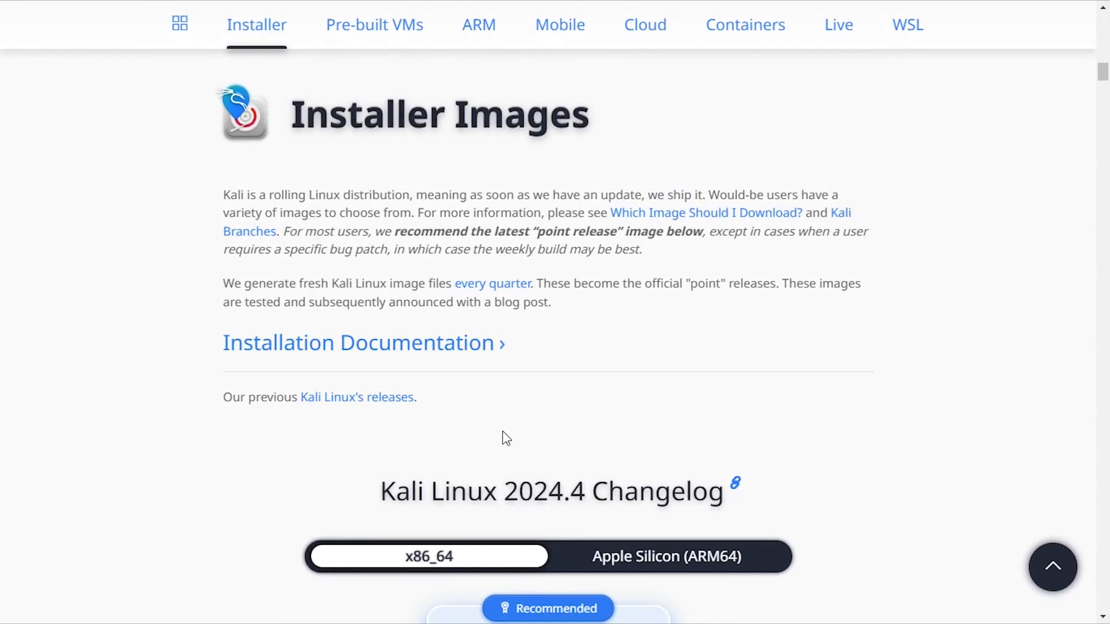
pyautogui.scroll(-1, 510, 507)
pyautogui.scroll(-1, 509, 507)
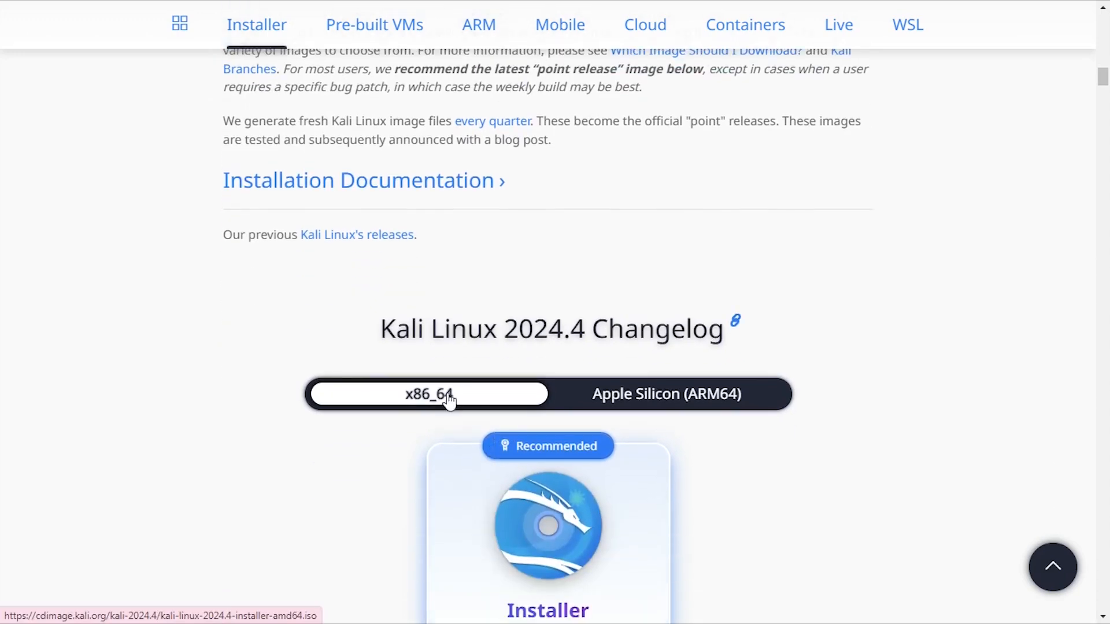
pyautogui.scroll(-2, 473, 397)
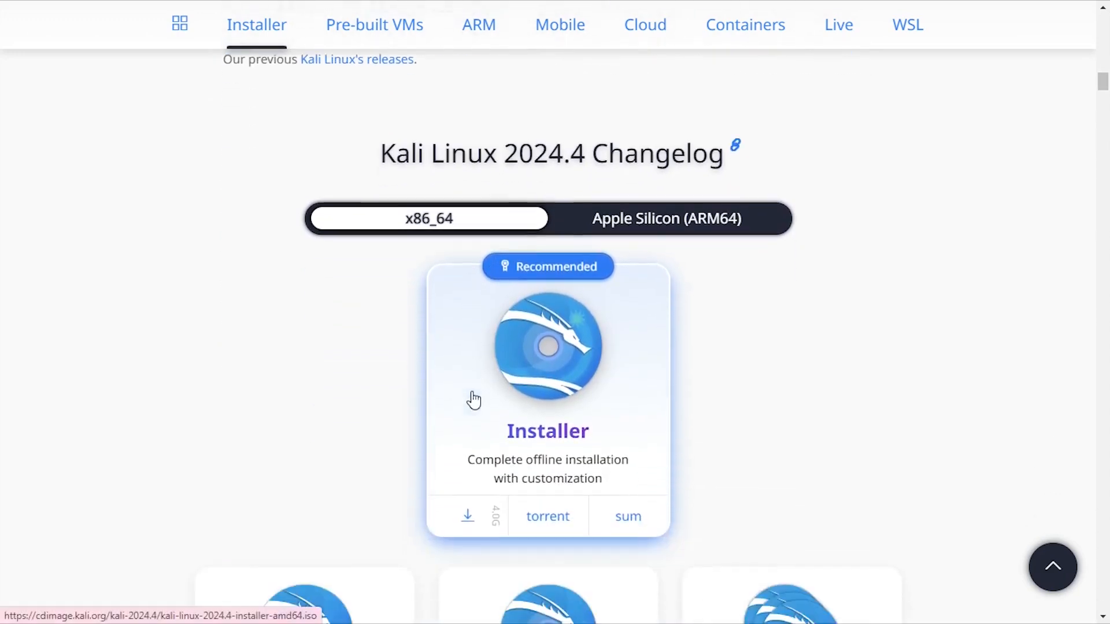
pyautogui.scroll(-1, 474, 396)
pyautogui.scroll(-1, 521, 330)
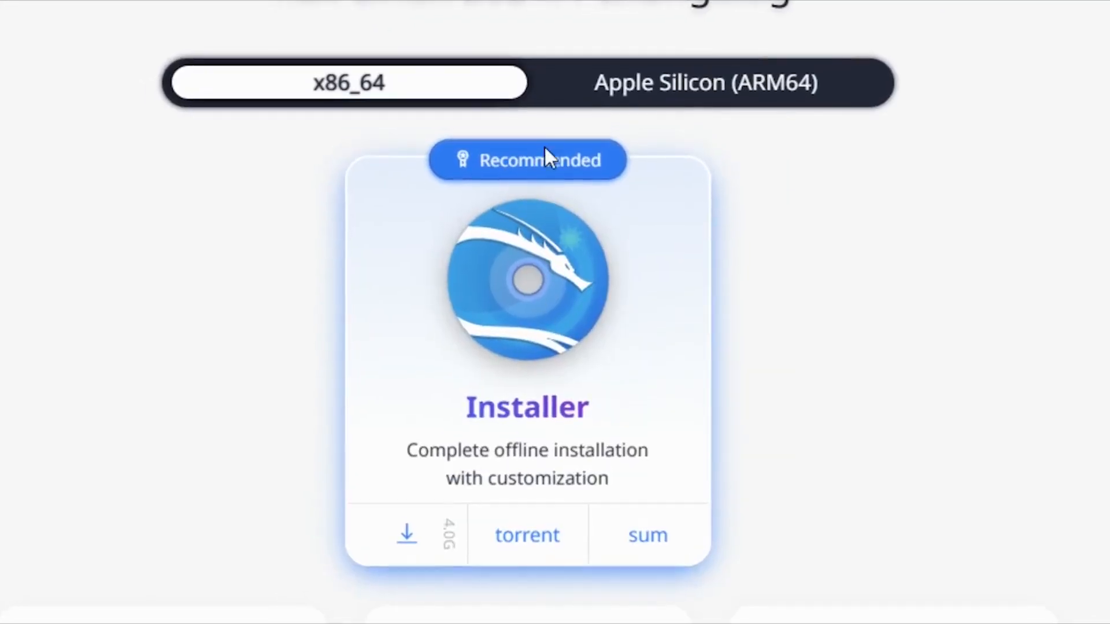
# Start downloading kali-linux-2024.4-installer-amd64.iso to the Desktop and bring VirtualBox Manager forward.
pyautogui.click(408, 529)
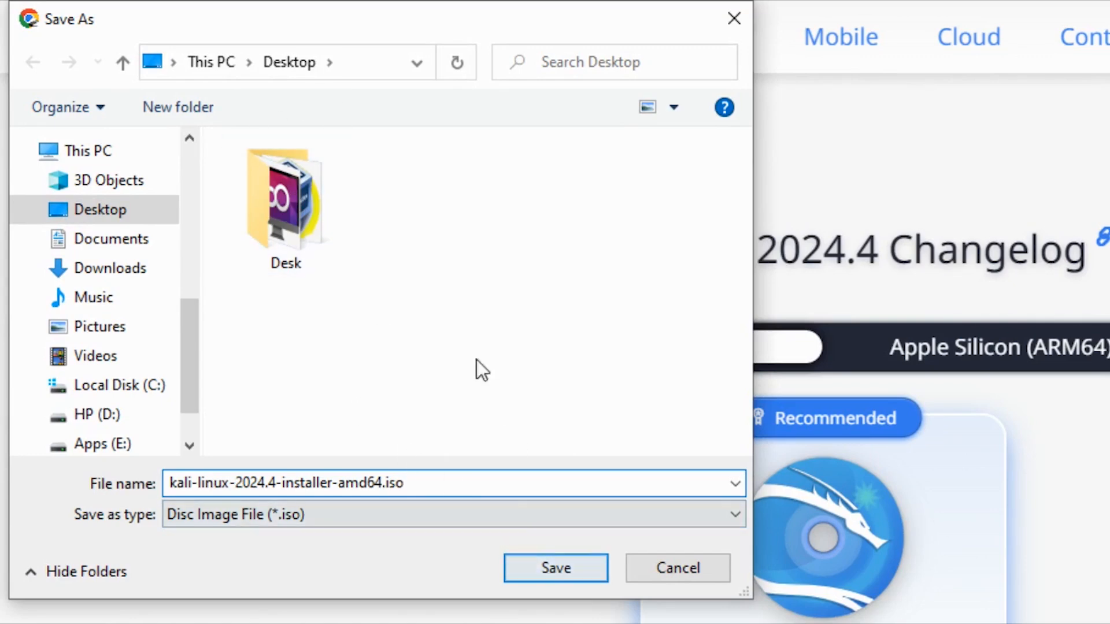
pyautogui.click(144, 211)
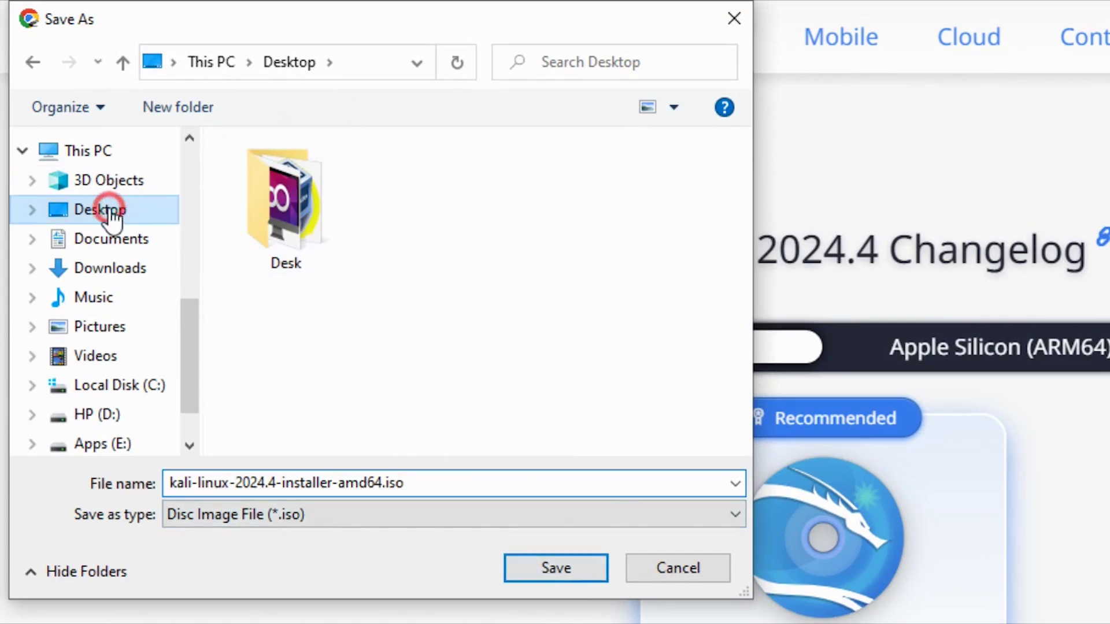
pyautogui.click(549, 573)
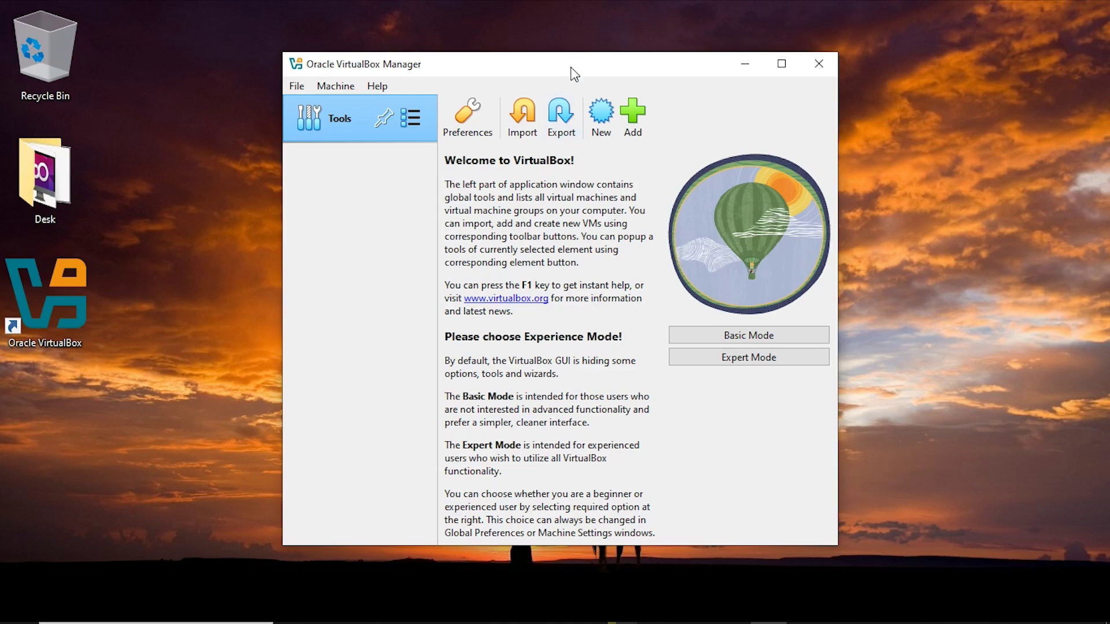
pyautogui.moveTo(573, 65)
pyautogui.mouseDown()
pyautogui.moveTo(558, 275)
pyautogui.moveTo(609, 61)
pyautogui.mouseUp()
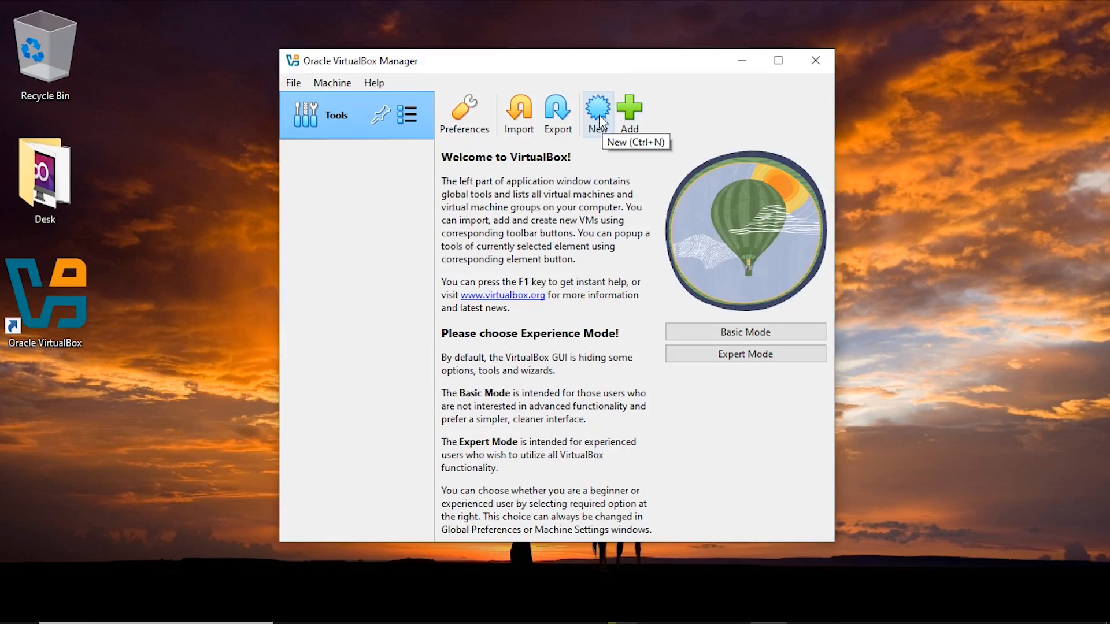
# Start a new virtual machine and name it 'Kali Linus'.
pyautogui.click(599, 115)
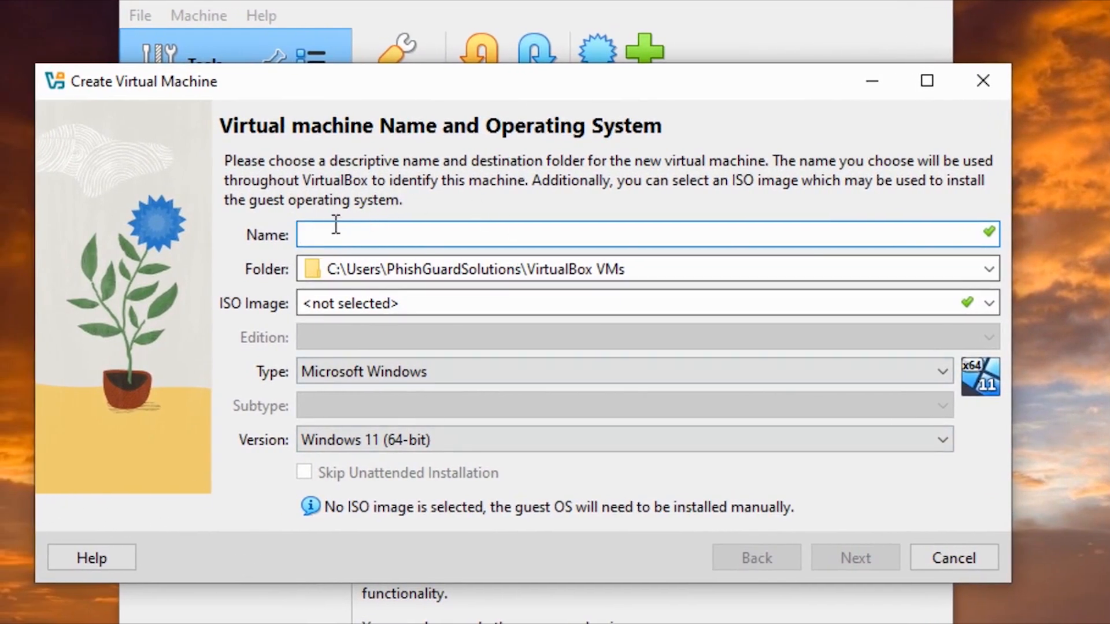
pyautogui.click(306, 233)
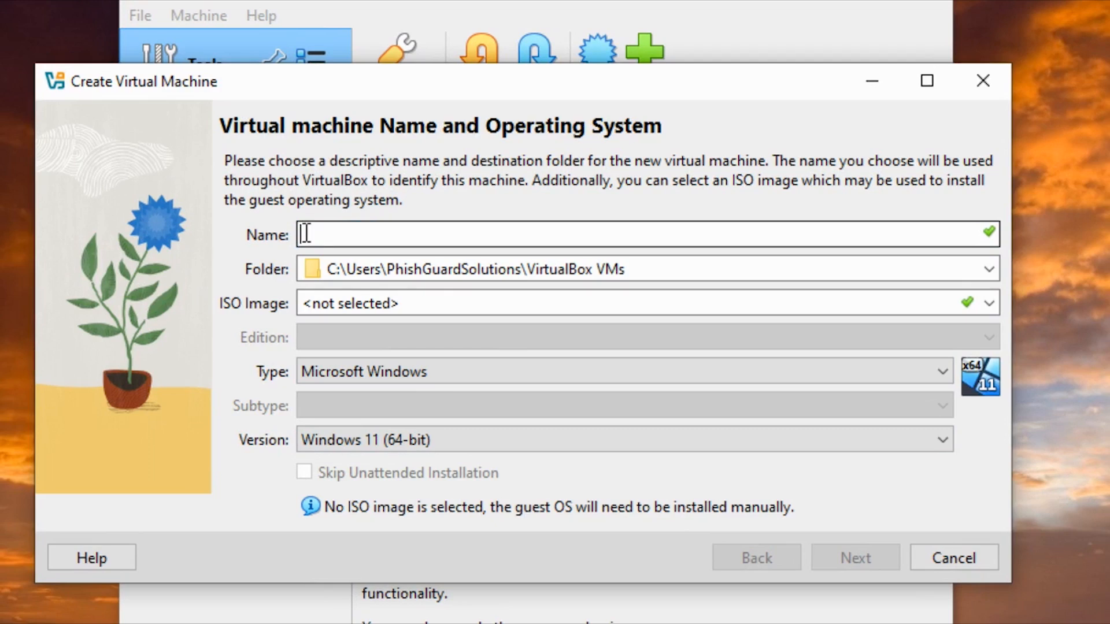
pyautogui.write('Kal')
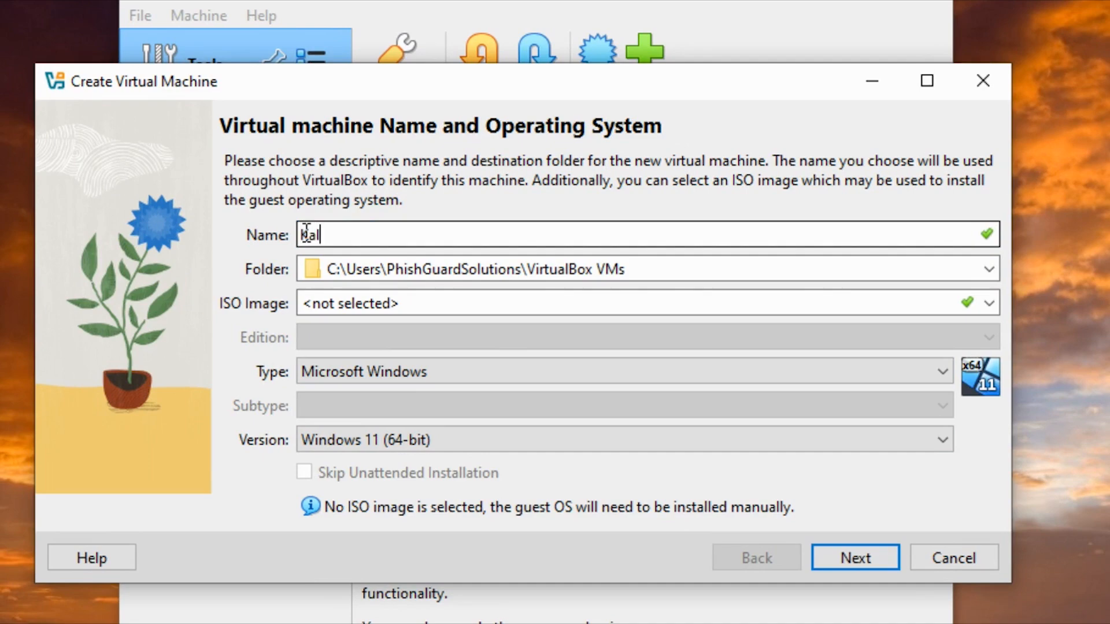
pyautogui.write('i Linus')
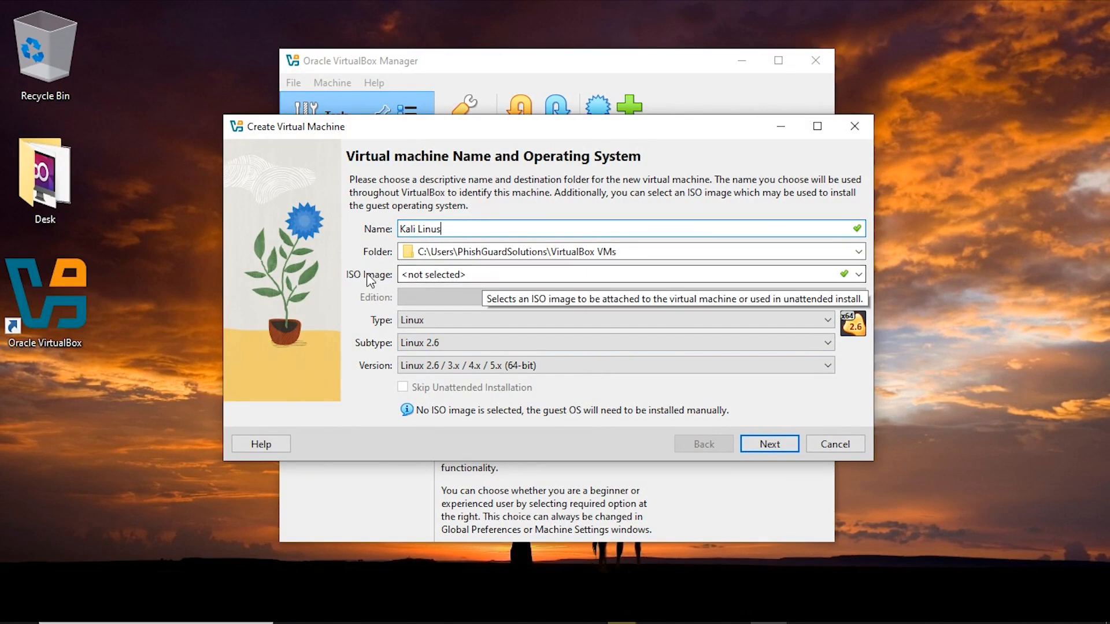
# Attach the Kali 2024.4 installer ISO from the Desktop as the machine's ISO image.
pyautogui.click(858, 275)
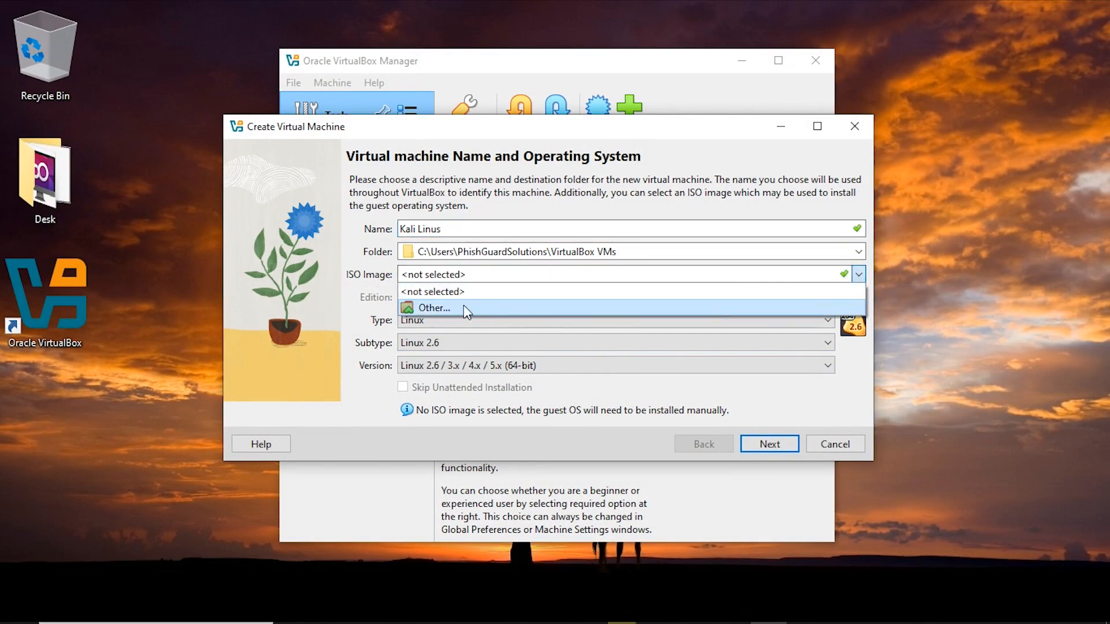
pyautogui.click(434, 309)
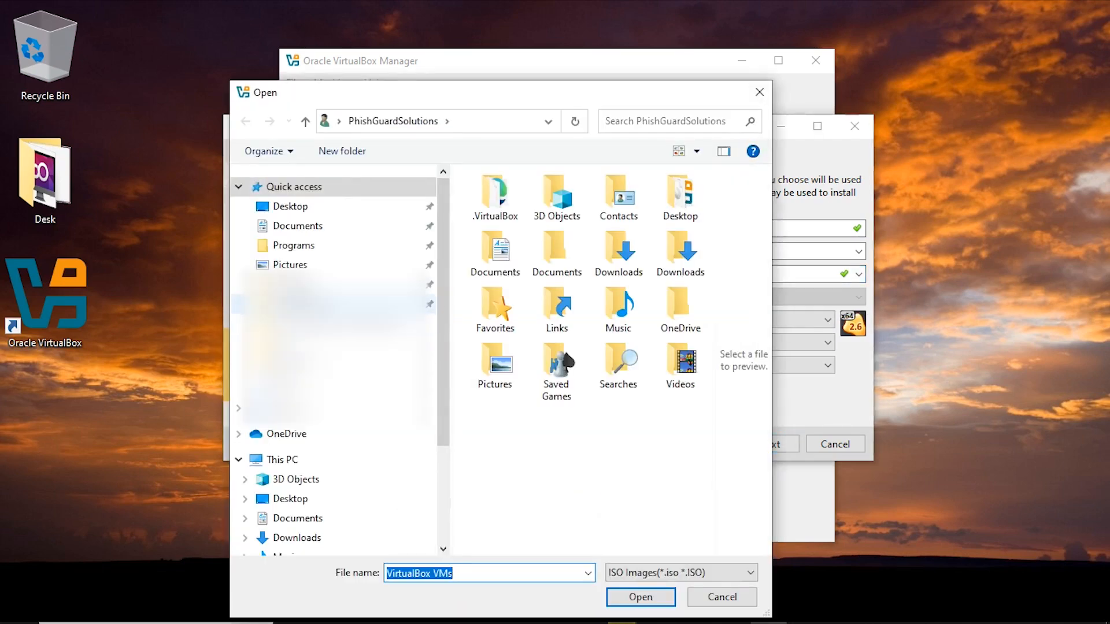
pyautogui.click(296, 208)
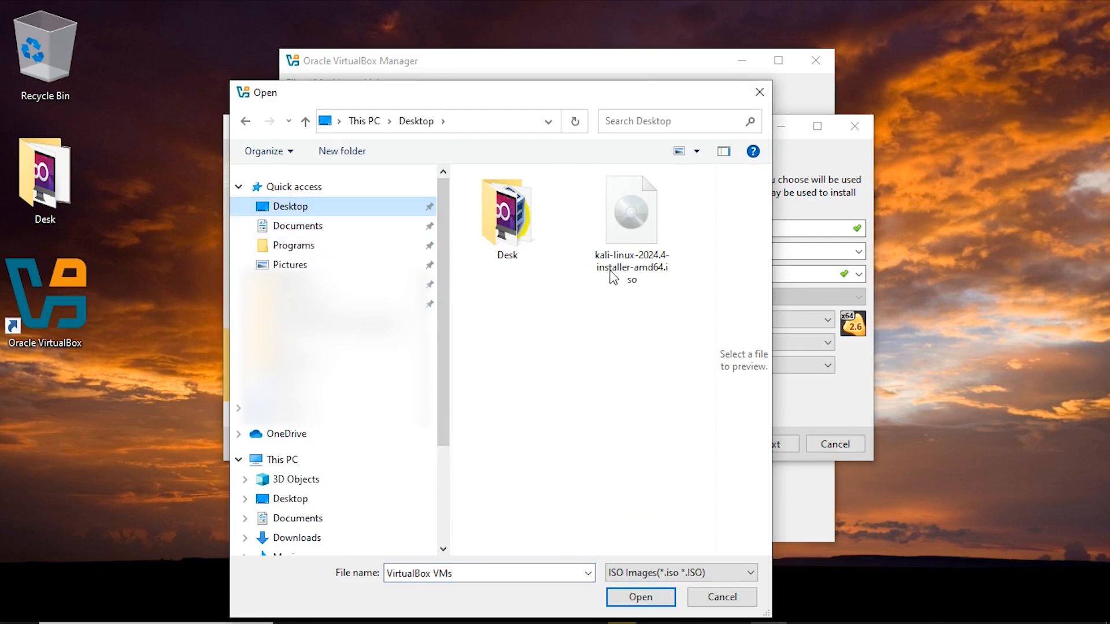
pyautogui.click(636, 227)
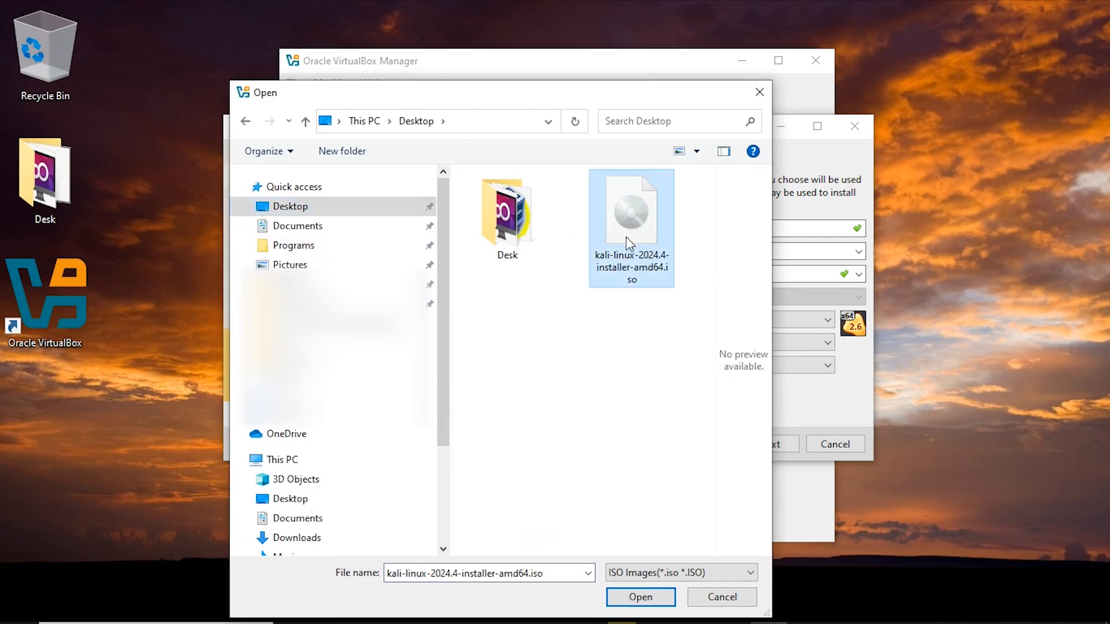
pyautogui.click(638, 598)
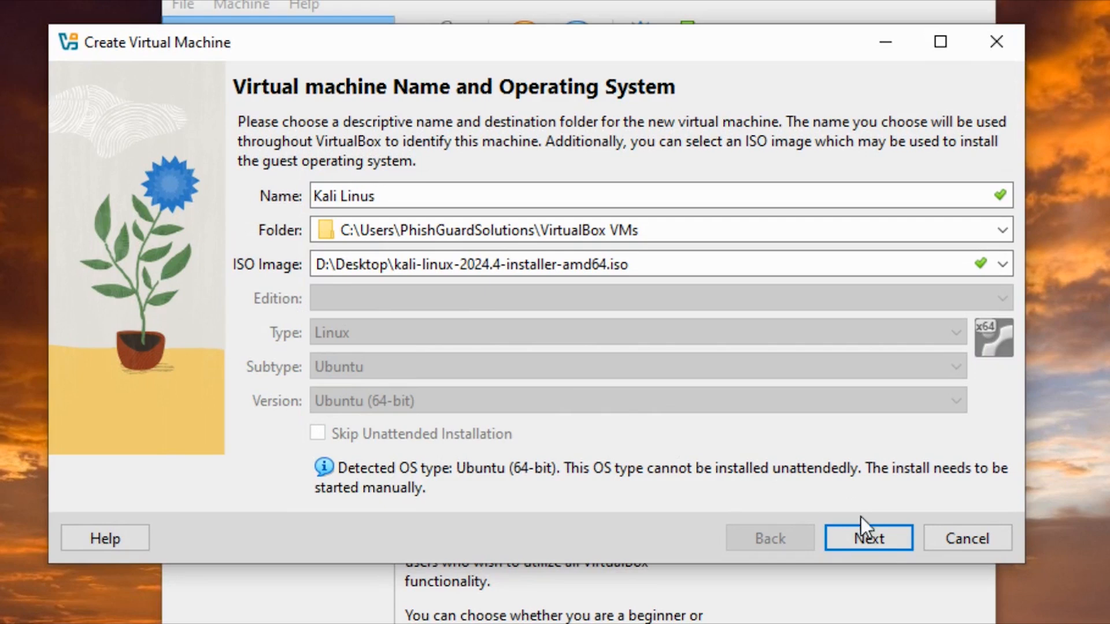
# Proceed to the Hardware page, keeping 2048 MB memory and one processor.
pyautogui.click(866, 538)
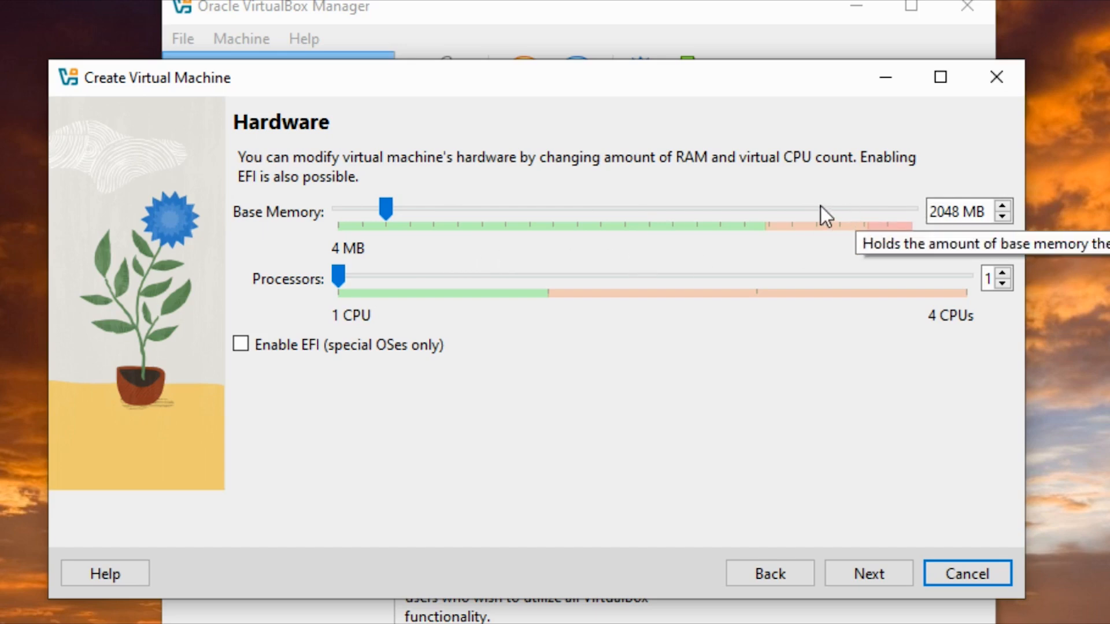
# Set the new virtual hard disk size to about 50.86 GB.
pyautogui.click(858, 571)
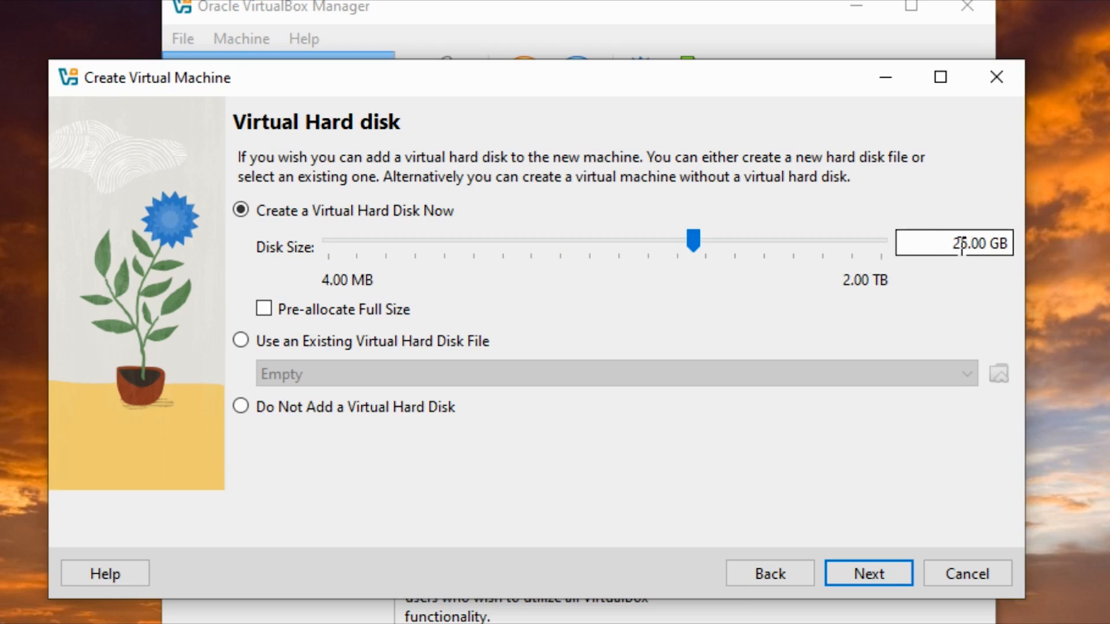
pyautogui.moveTo(963, 243); pyautogui.dragTo(950, 244)
pyautogui.moveTo(693, 241)
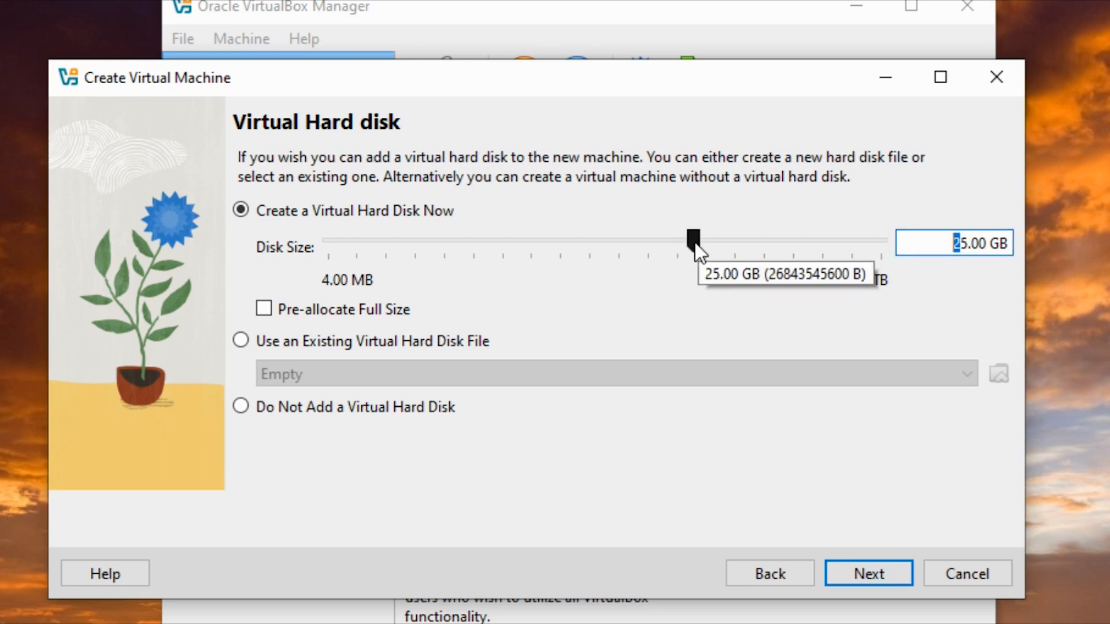
pyautogui.moveTo(694, 243); pyautogui.dragTo(724, 245)
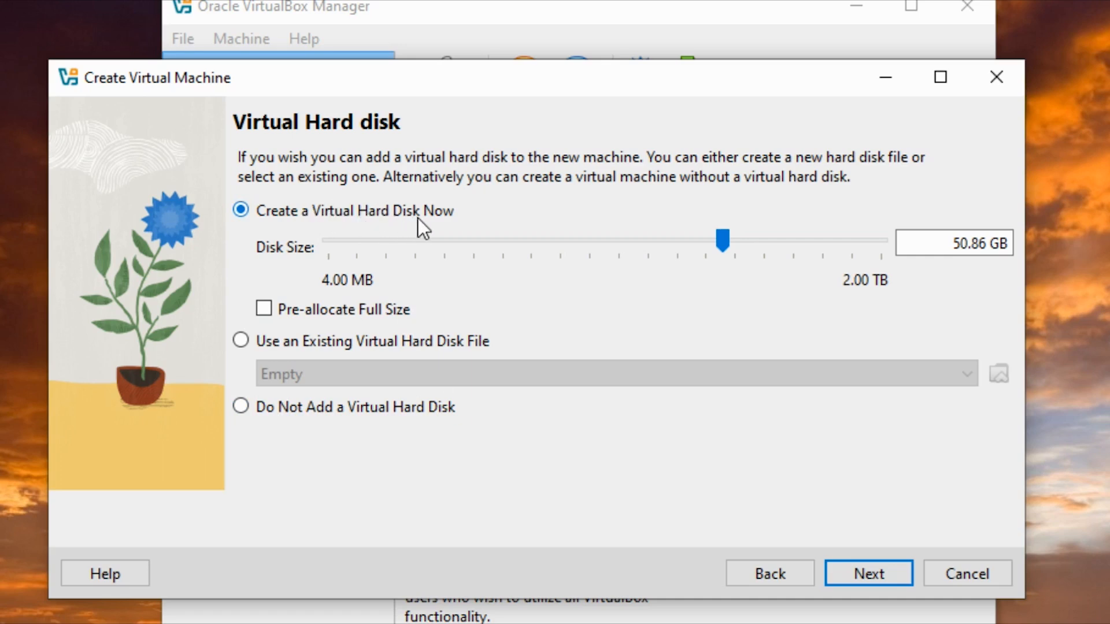
# Review the Summary and finish creating the Kali Linus virtual machine.
pyautogui.click(866, 570)
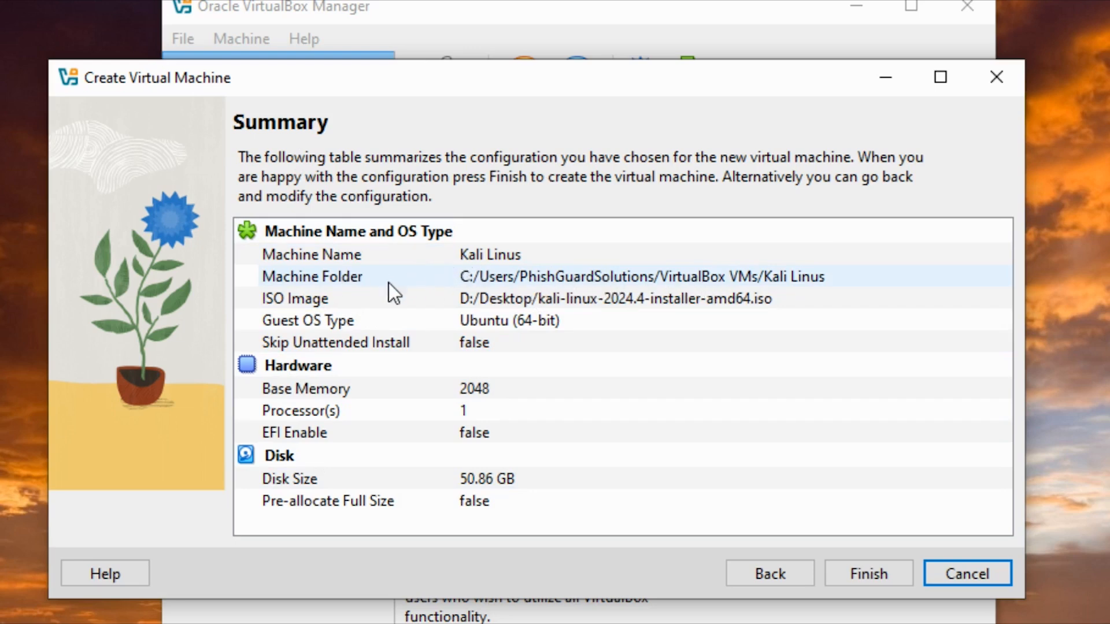
pyautogui.click(859, 573)
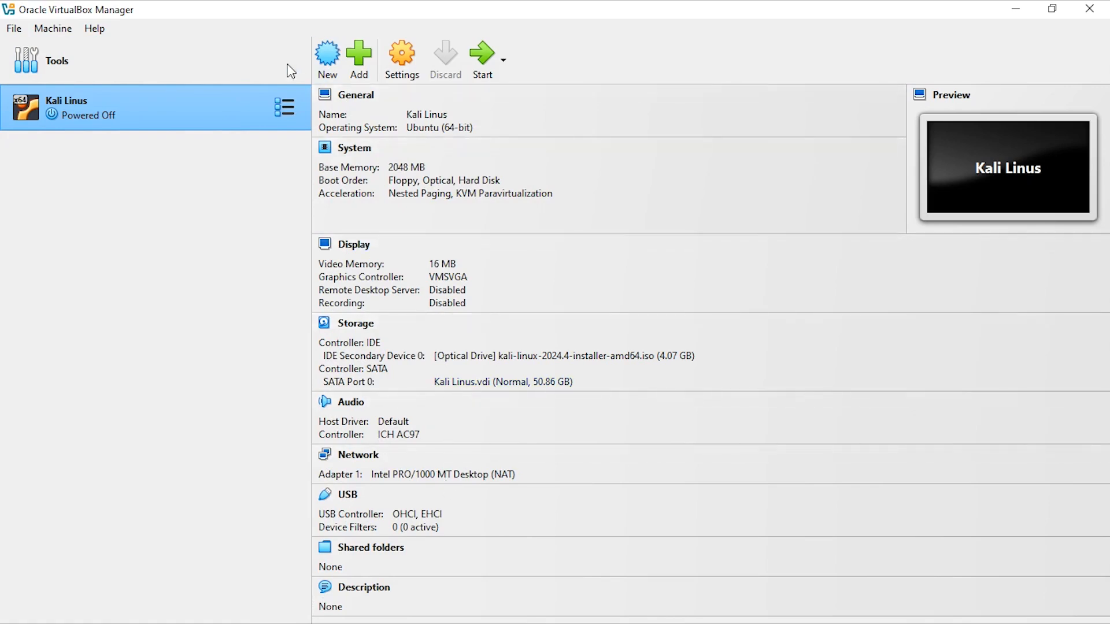
# In Storage settings, add an optical drive under the IDE controller with the Kali installer ISO from the Desktop.
pyautogui.click(398, 62)
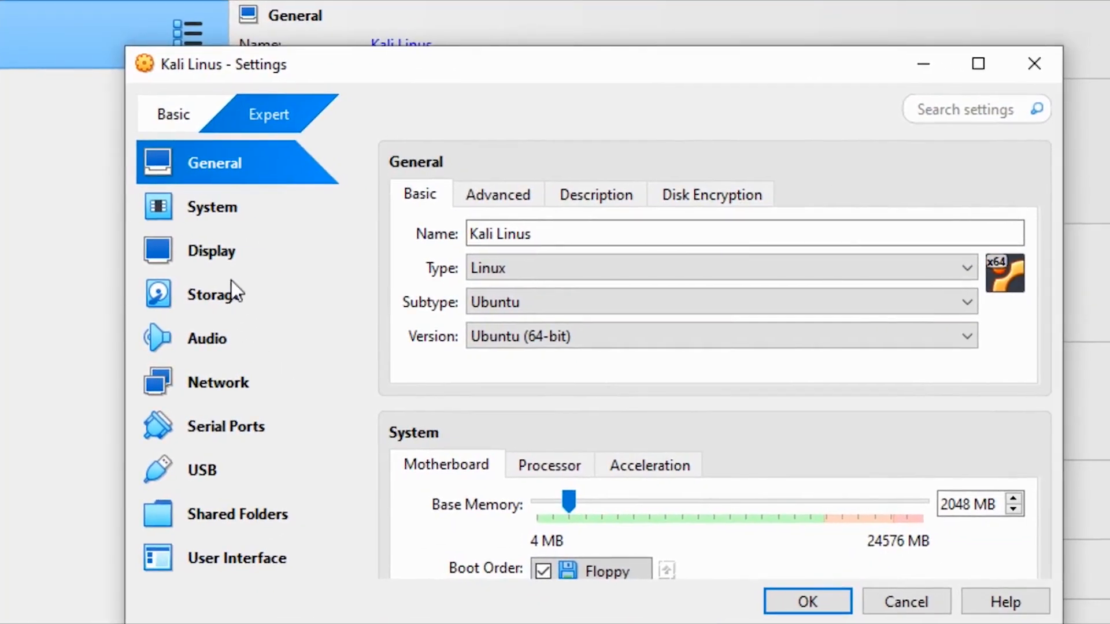
pyautogui.click(235, 297)
pyautogui.click(476, 247)
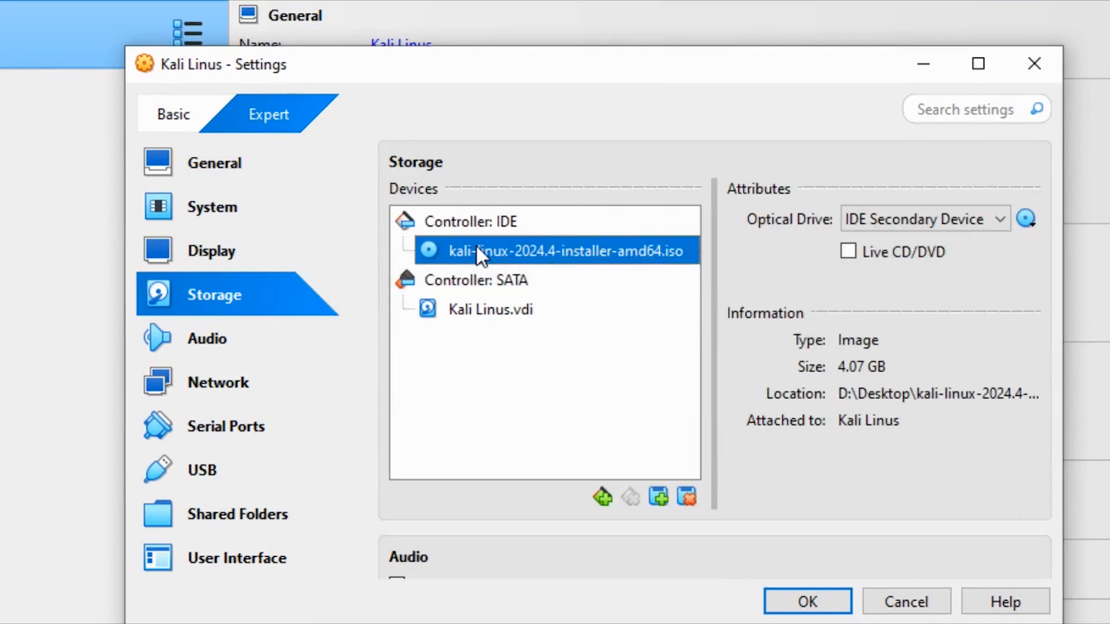
pyautogui.click(481, 222)
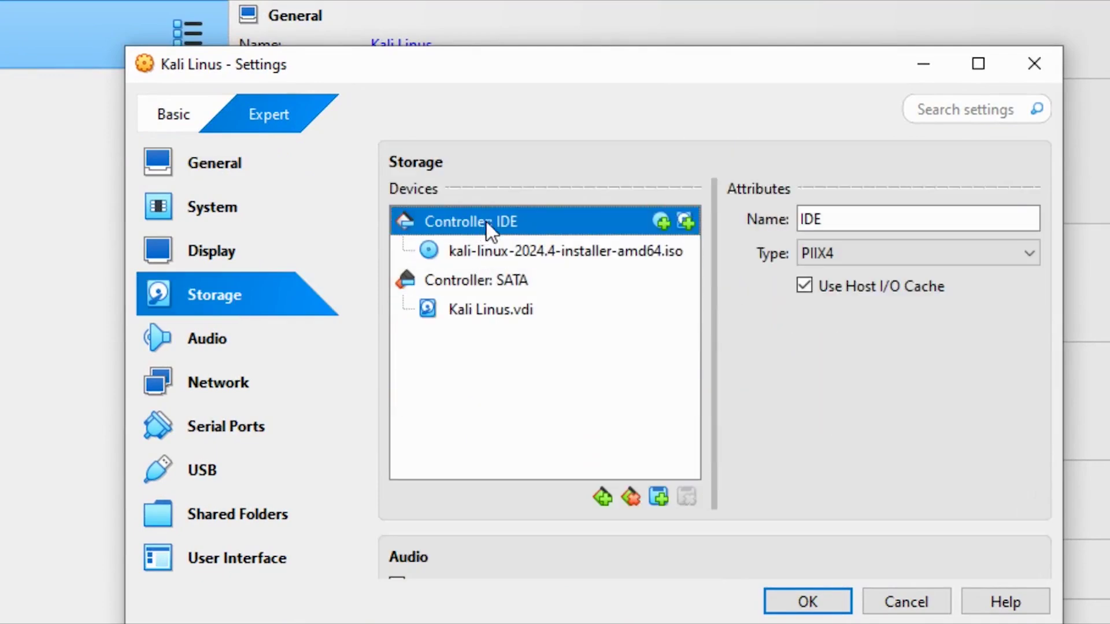
pyautogui.click(661, 222)
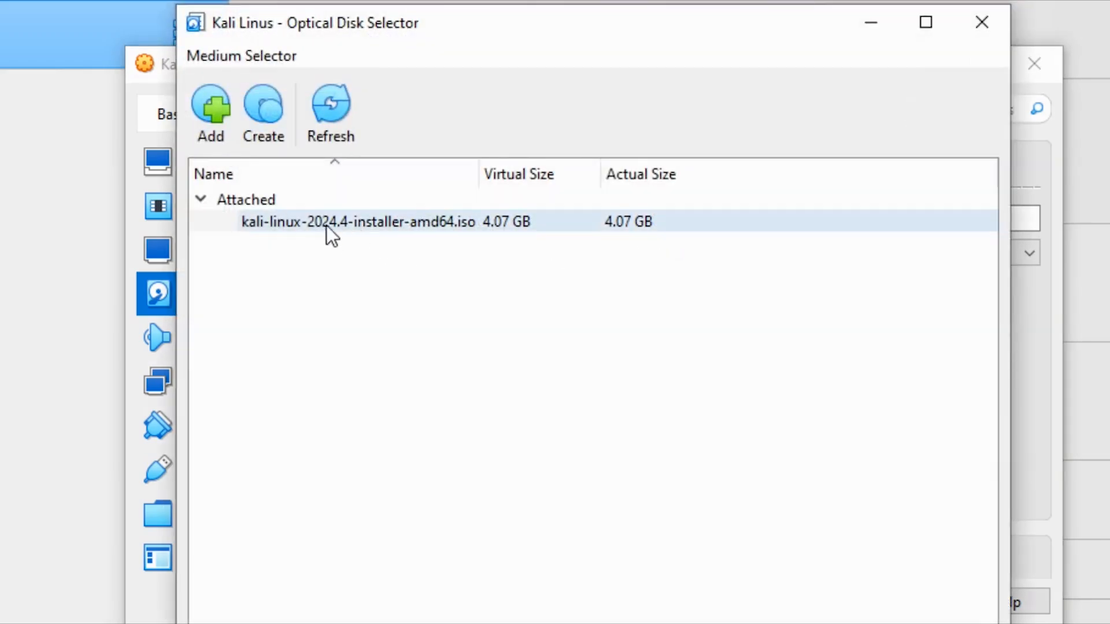
pyautogui.click(211, 114)
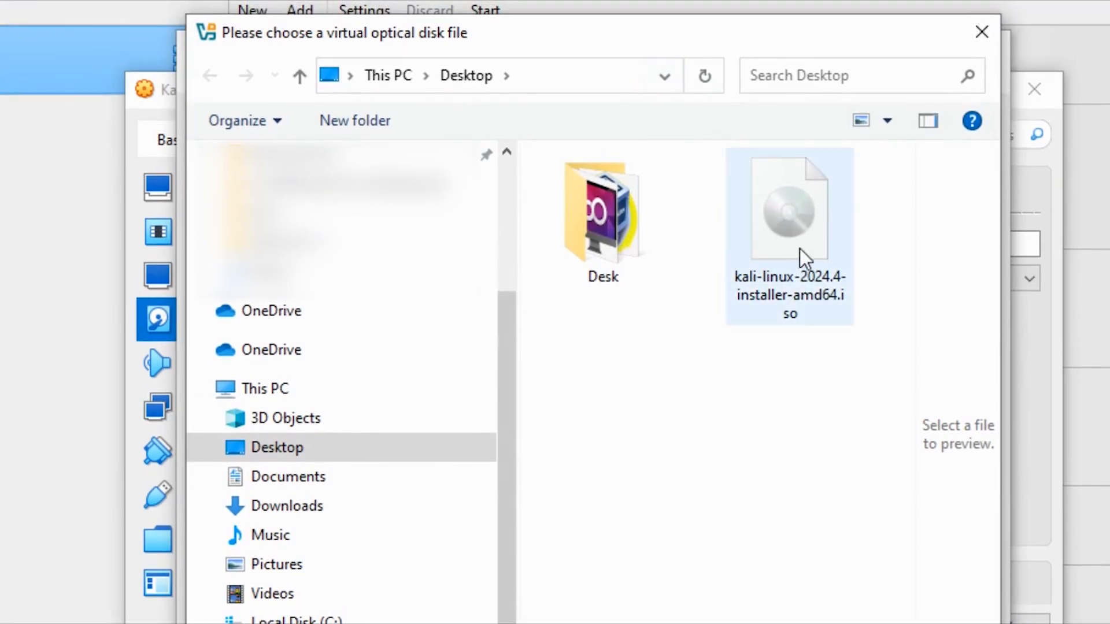
pyautogui.moveTo(784, 286)
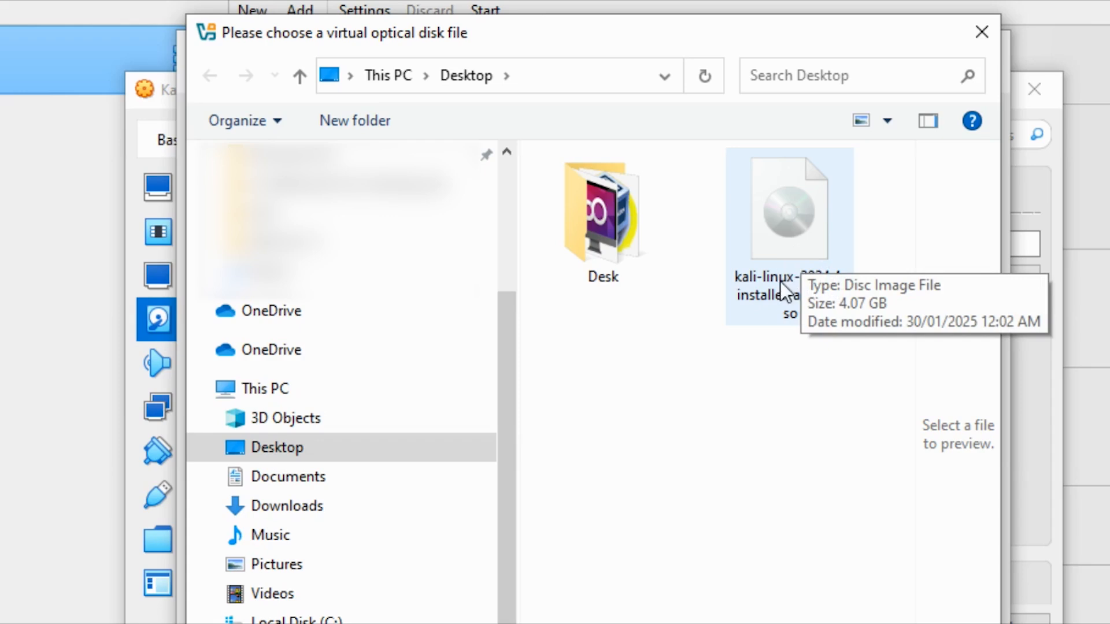
pyautogui.click(761, 241)
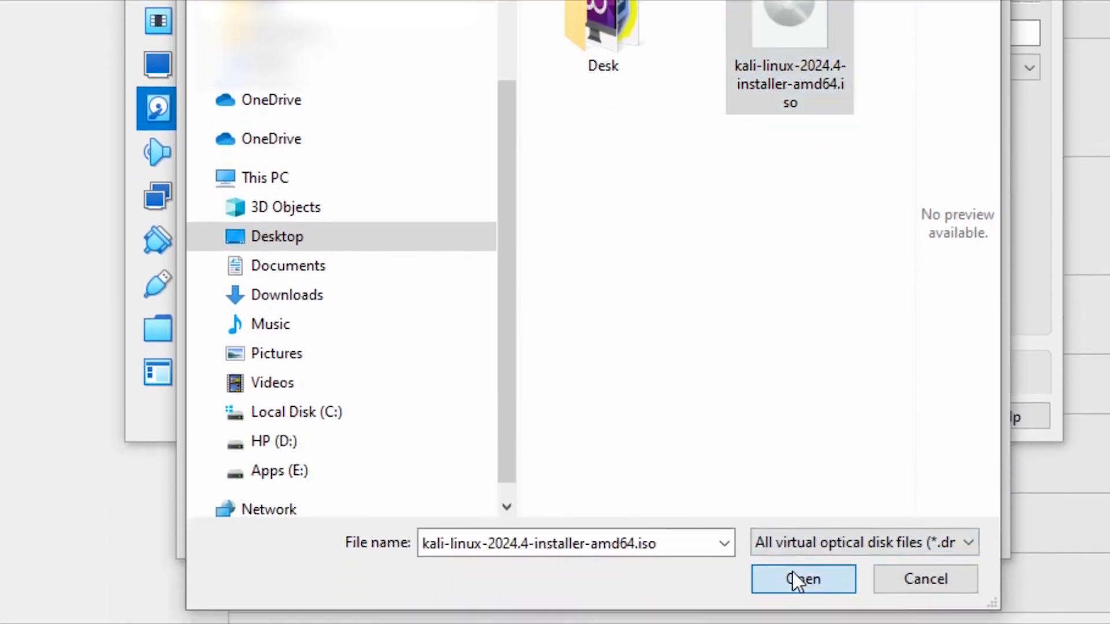
pyautogui.click(793, 578)
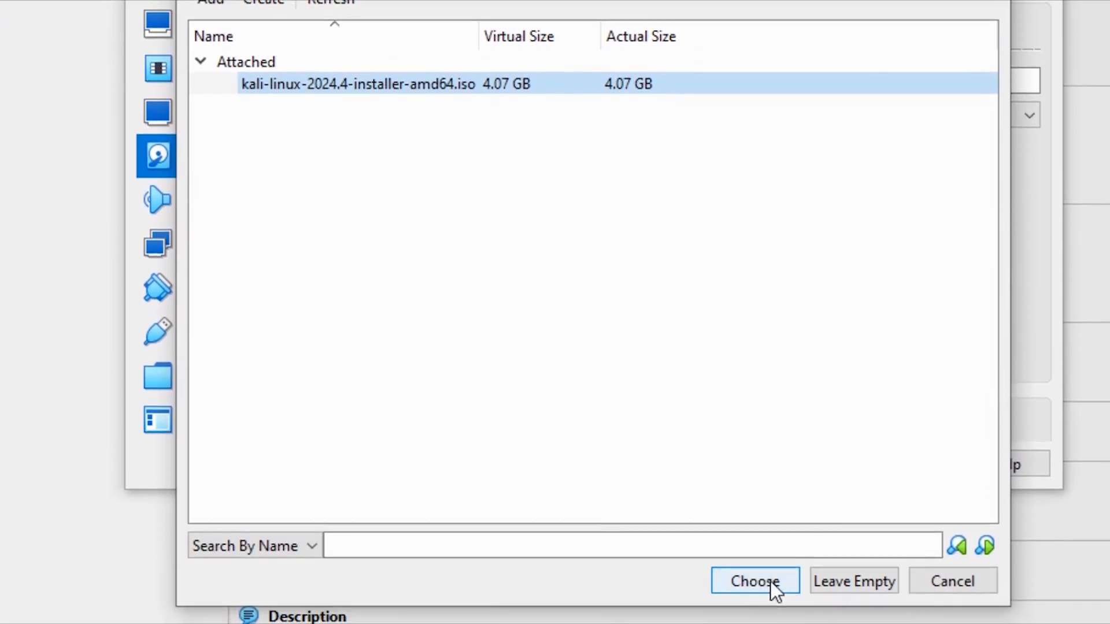
pyautogui.click(770, 581)
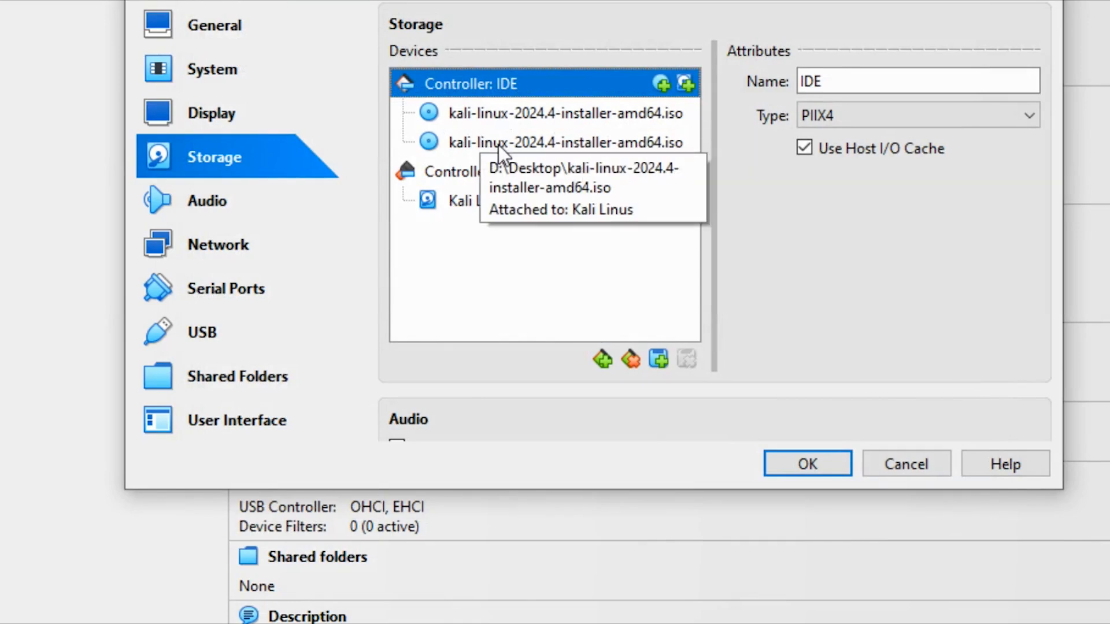
# Remove the duplicate Kali ISO attachment, leaving a single copy.
pyautogui.click(537, 114)
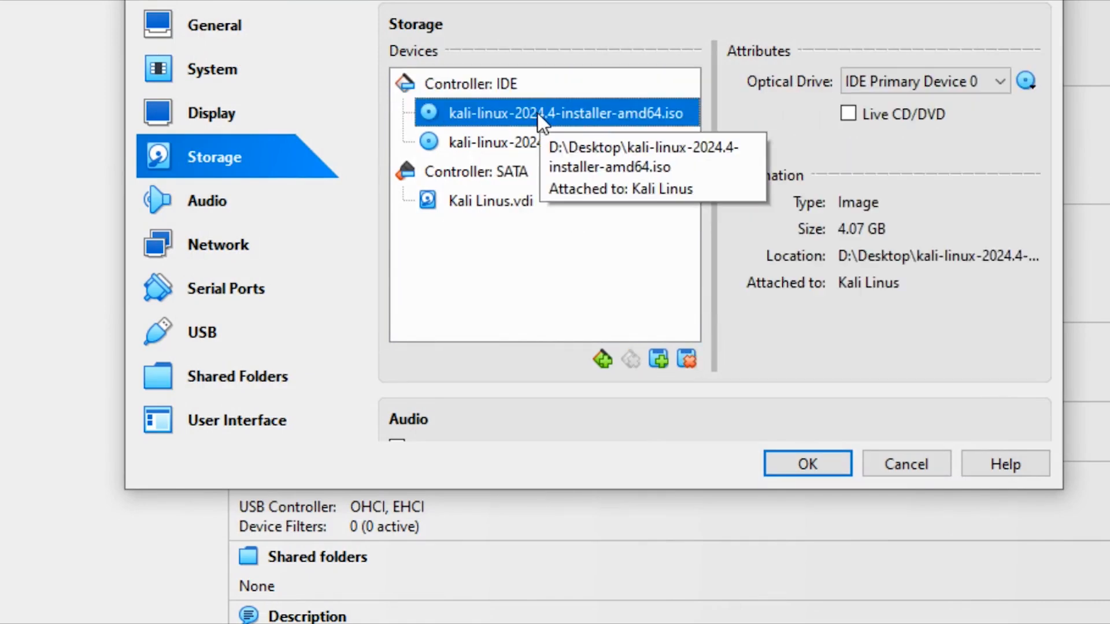
pyautogui.click(687, 359)
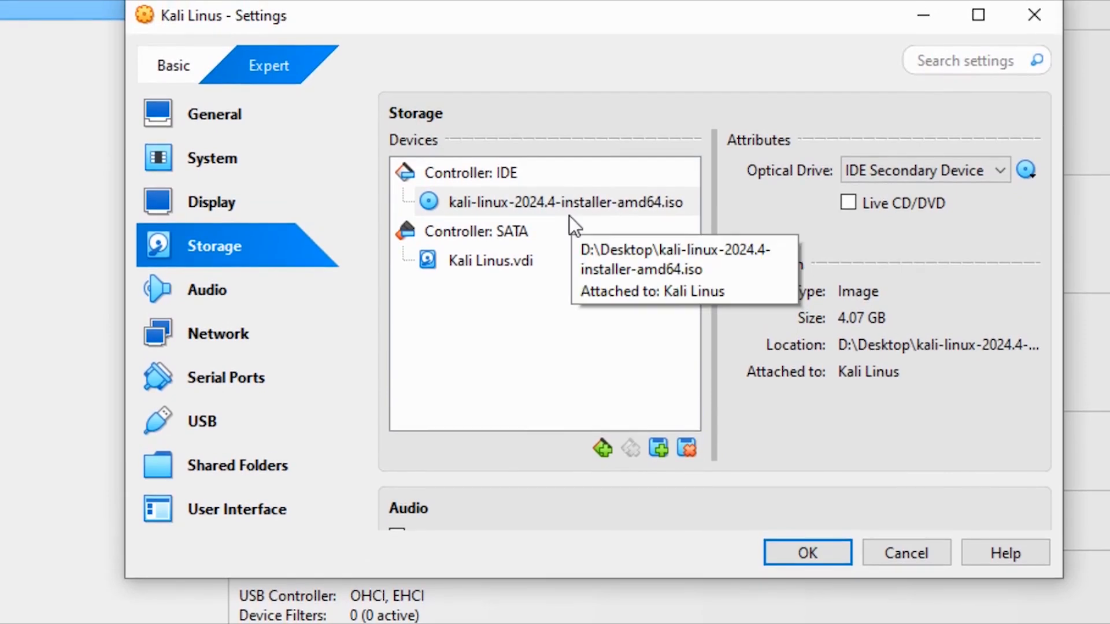
# Close Settings and power on the Kali Linus machine, showing its window.
pyautogui.click(913, 555)
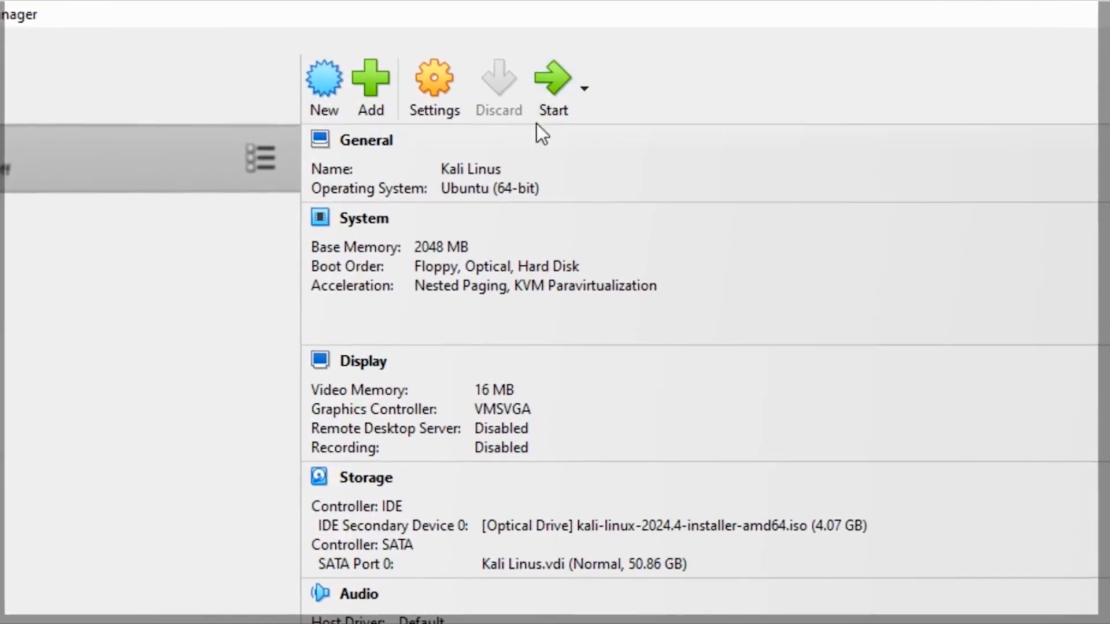
pyautogui.click(560, 82)
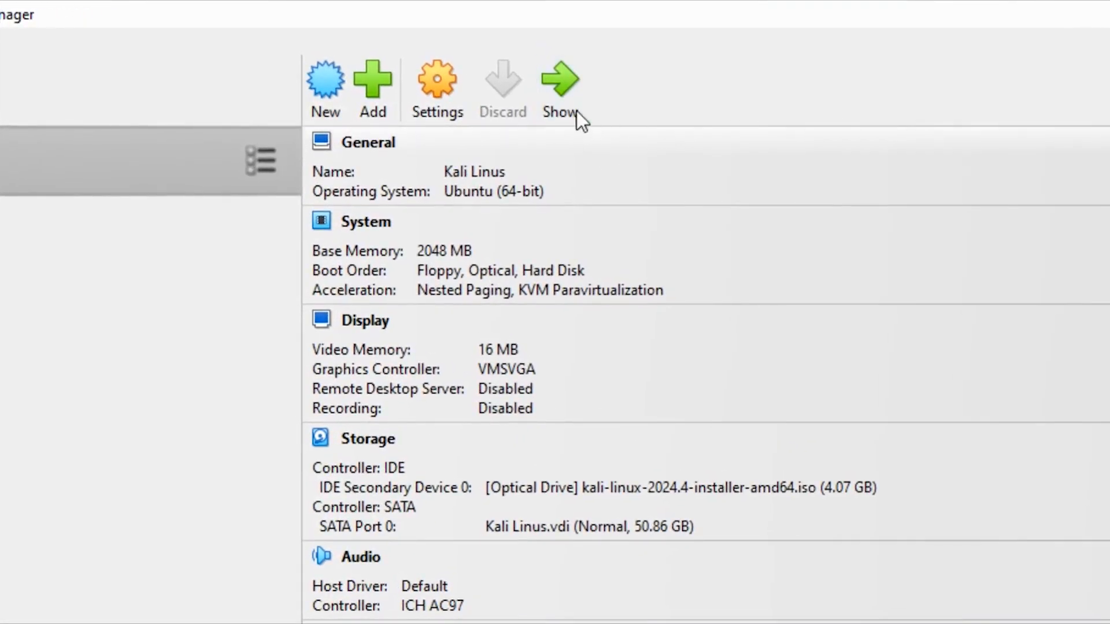
pyautogui.click(561, 85)
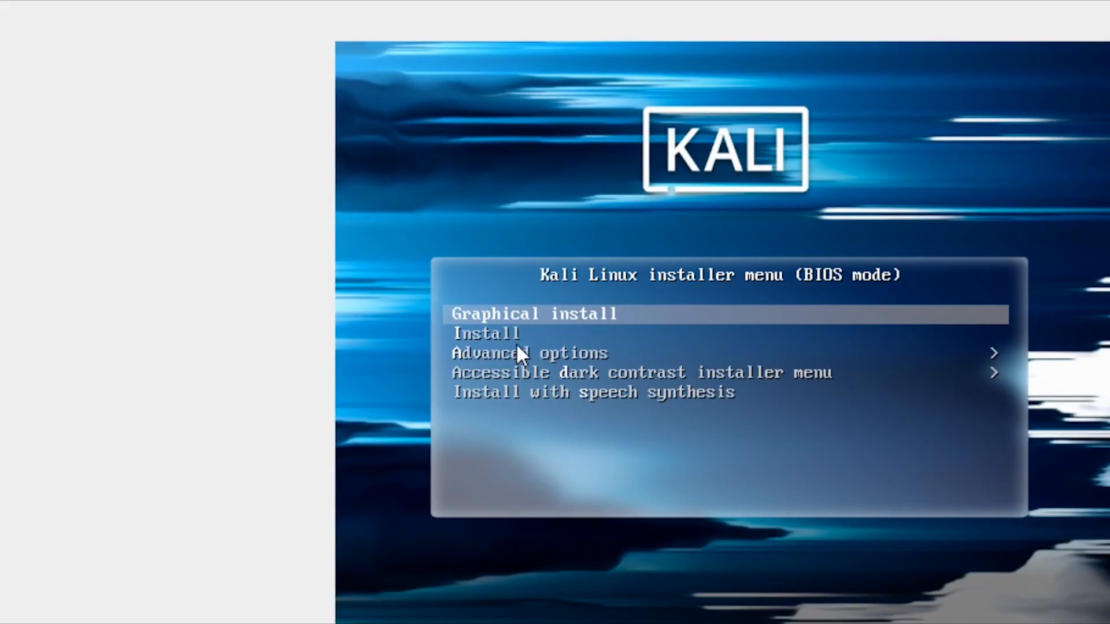
# Choose Graphical install from the Kali boot menu.
pyautogui.press('Down')
pyautogui.press('Down')
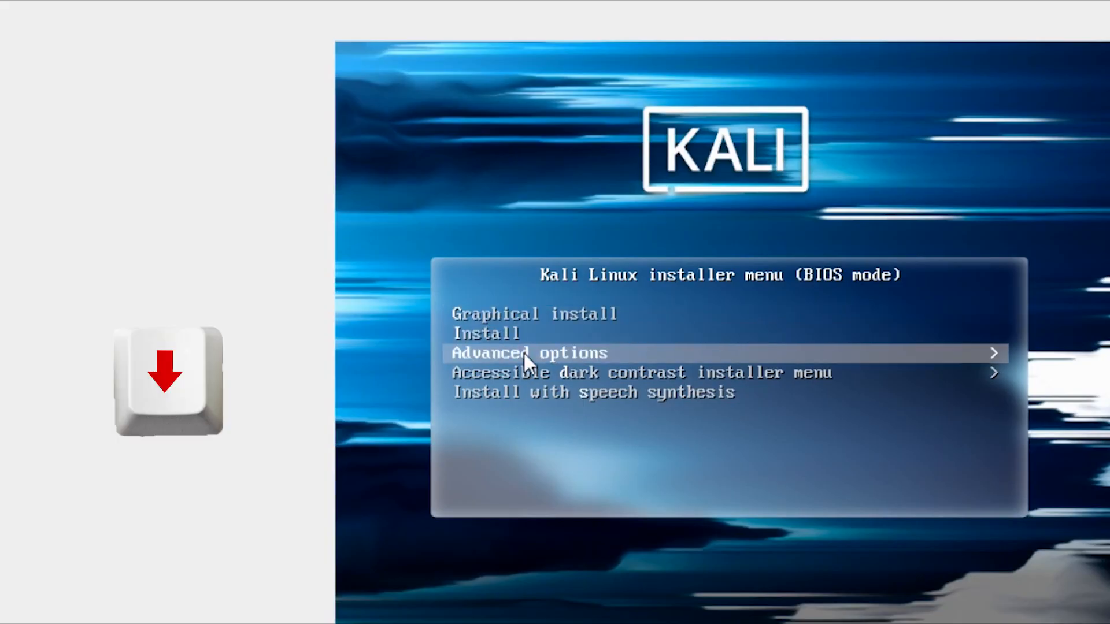
pyautogui.press('Down')
pyautogui.press('Up')
pyautogui.press('Up')
pyautogui.press('Up')
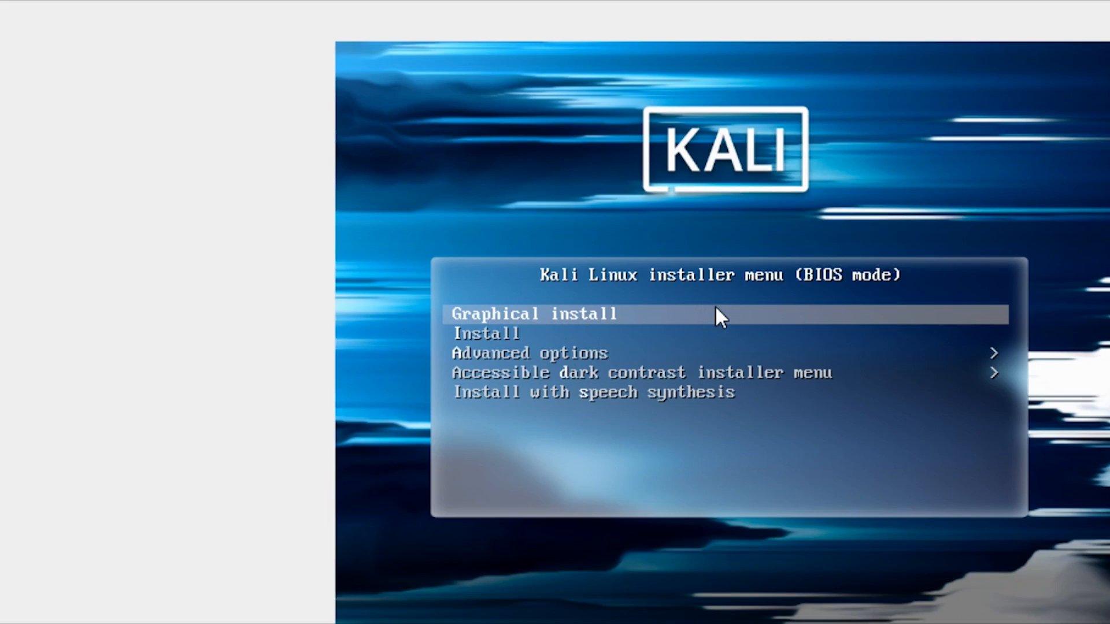
pyautogui.press('Return')
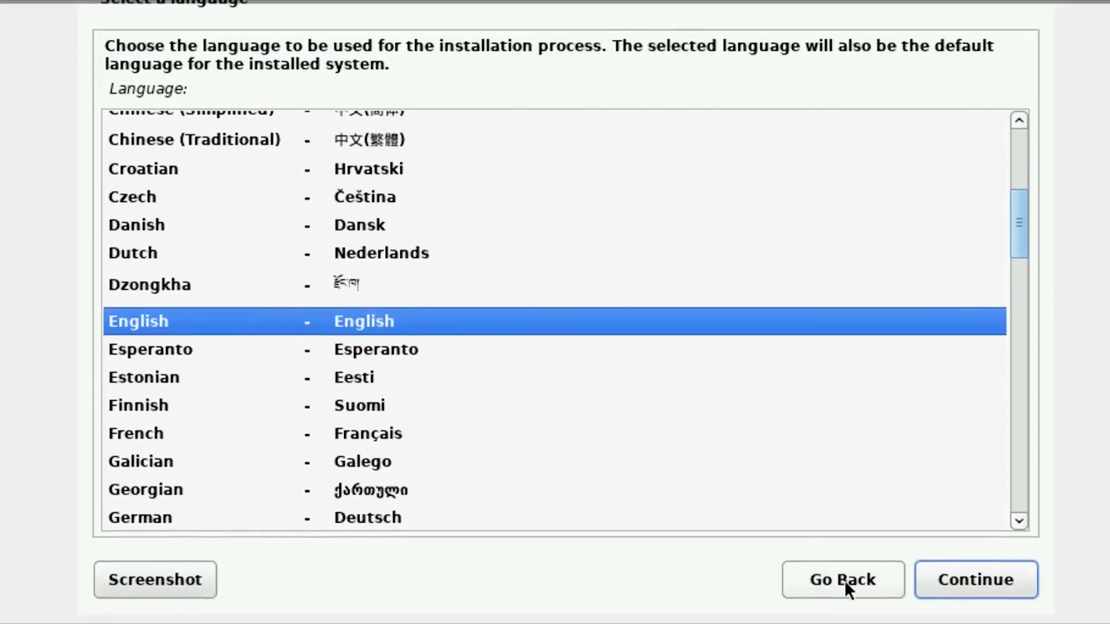
# Accept English, the default location and keyboard layout to reach the hostname page.
pyautogui.click(965, 568)
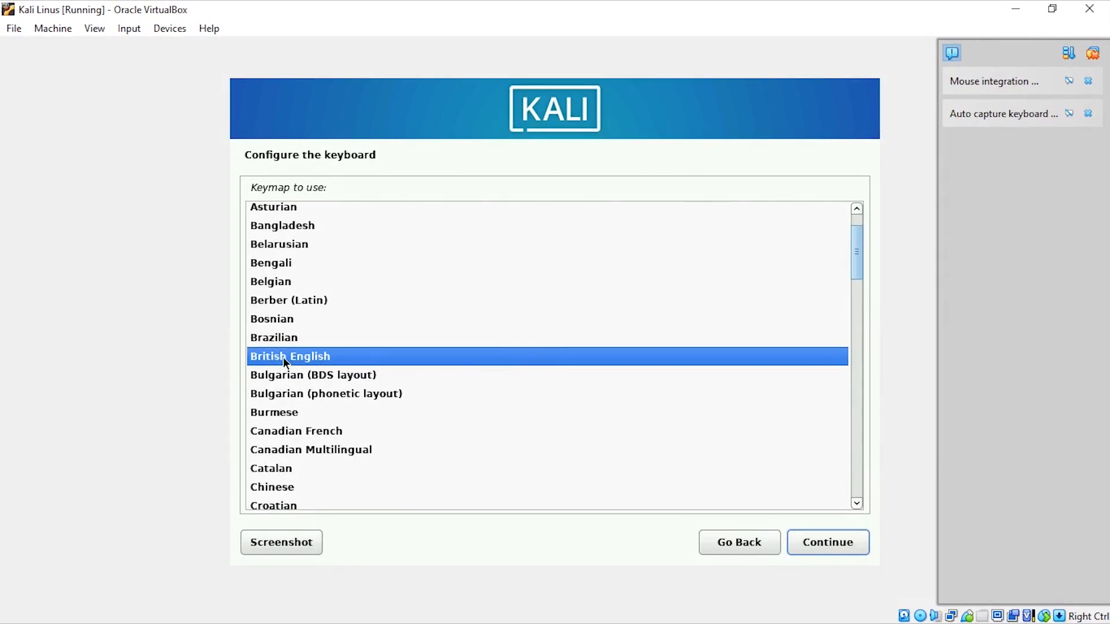
pyautogui.click(817, 544)
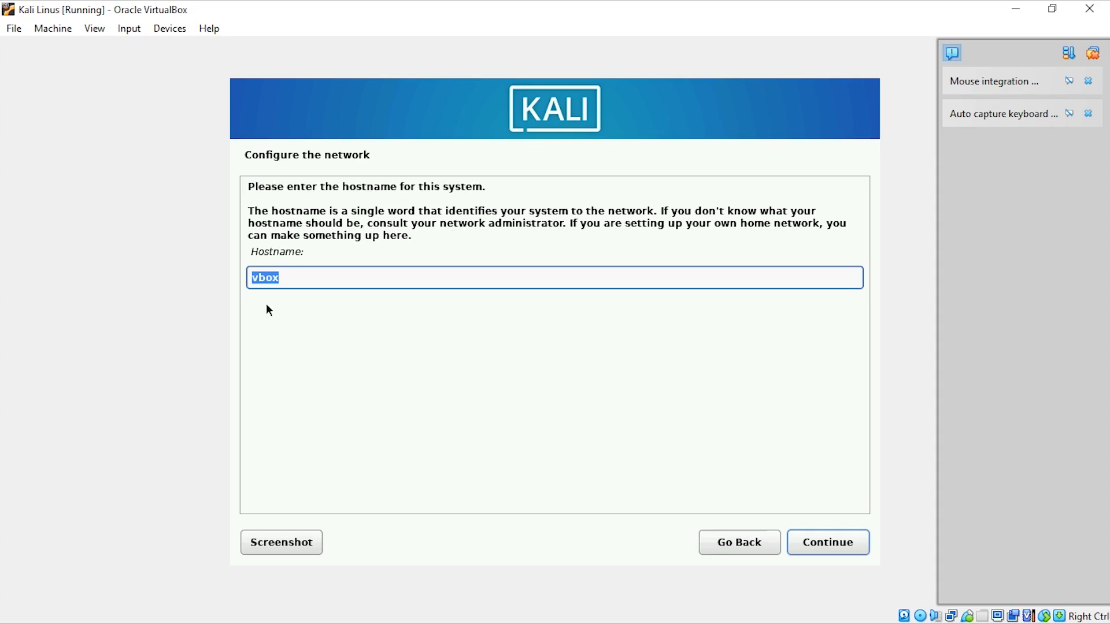
# Replace the default hostname vbox with Kali and continue to the domain name page.
pyautogui.click(299, 284)
pyautogui.press('BackSpace')
pyautogui.press('BackSpace')
pyautogui.press('BackSpace')
pyautogui.press('BackSpace')
pyautogui.write('K')
pyautogui.write('ali')
pyautogui.click(829, 543)
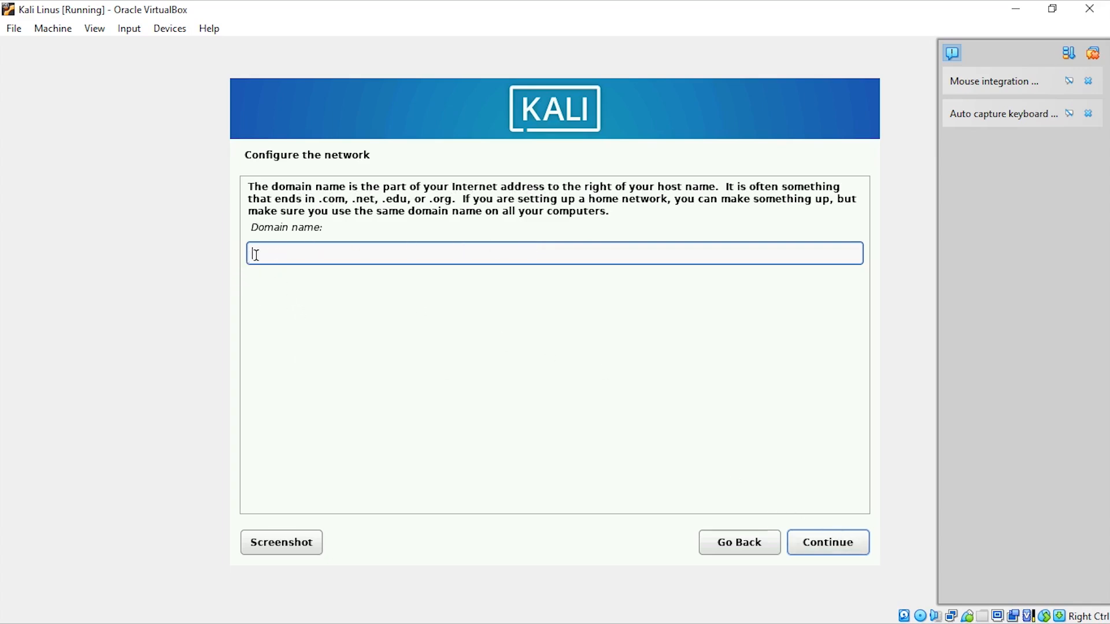
# Leave the domain blank, enter the user's full name and accept the suggested username.
pyautogui.click(834, 546)
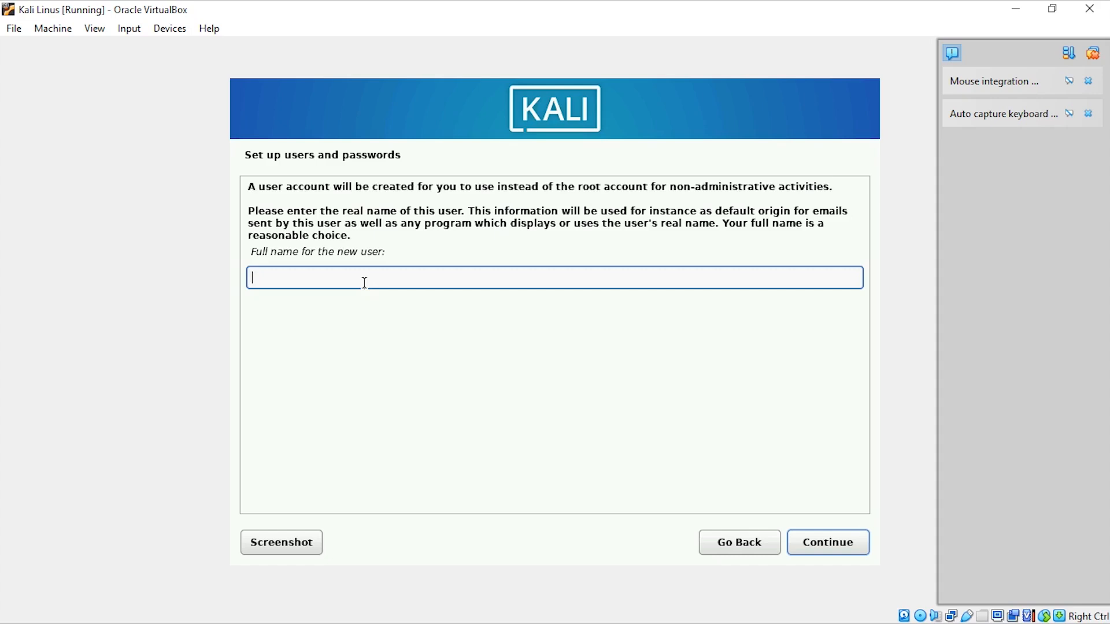
pyautogui.write('Mr')
pyautogui.write('R')
pyautogui.write('ight')
pyautogui.click(829, 543)
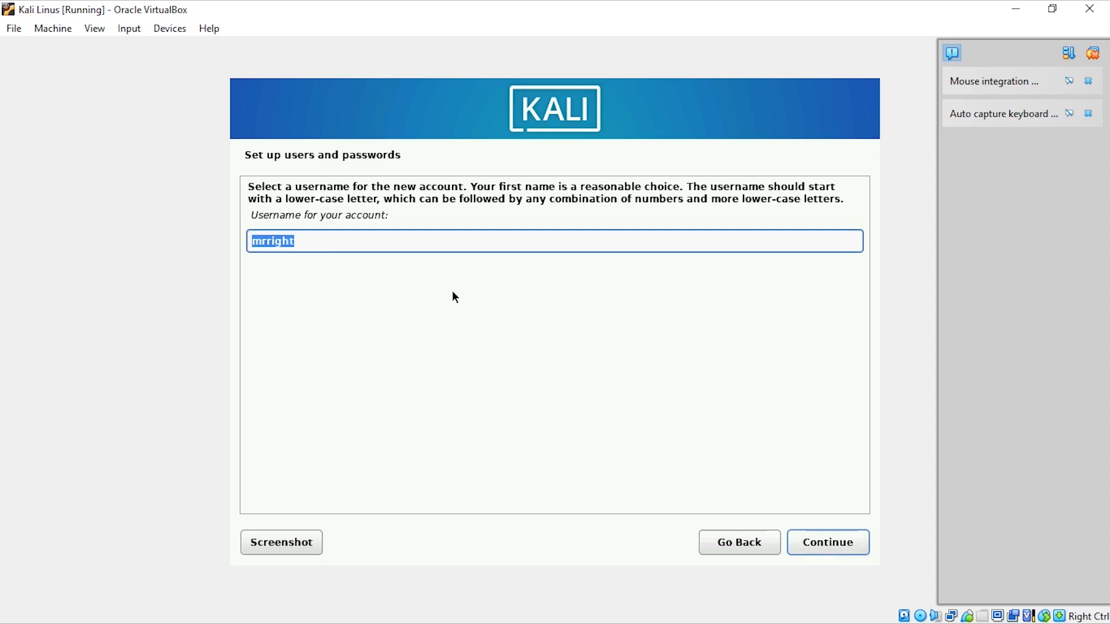
pyautogui.click(342, 239)
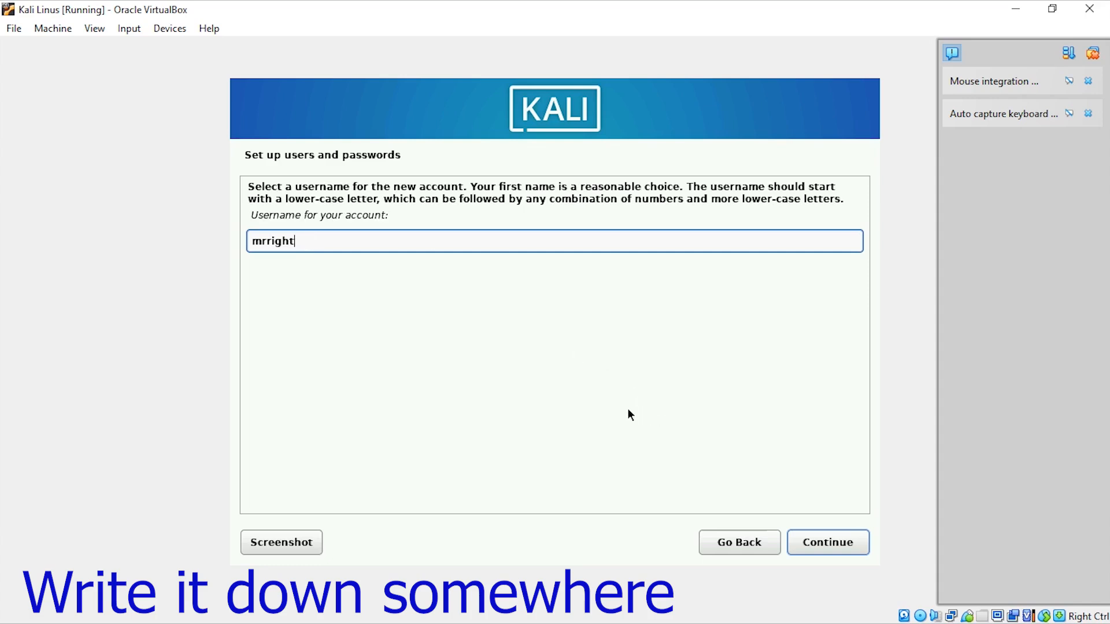
pyautogui.click(817, 542)
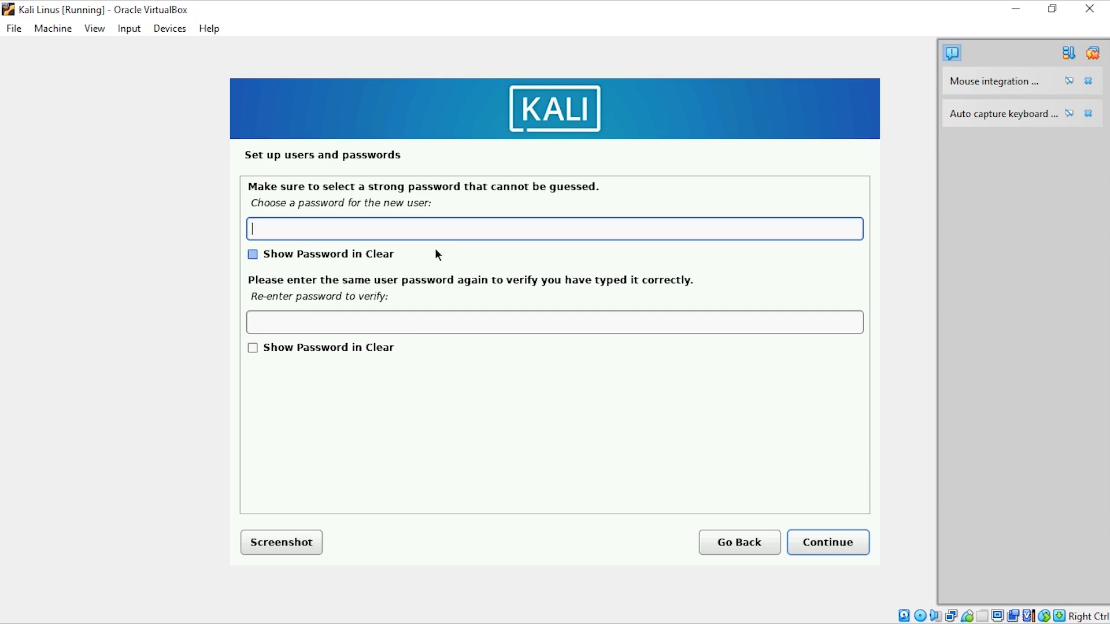
# Reveal both password fields in clear text to compare them, then hide them again.
pyautogui.click(253, 255)
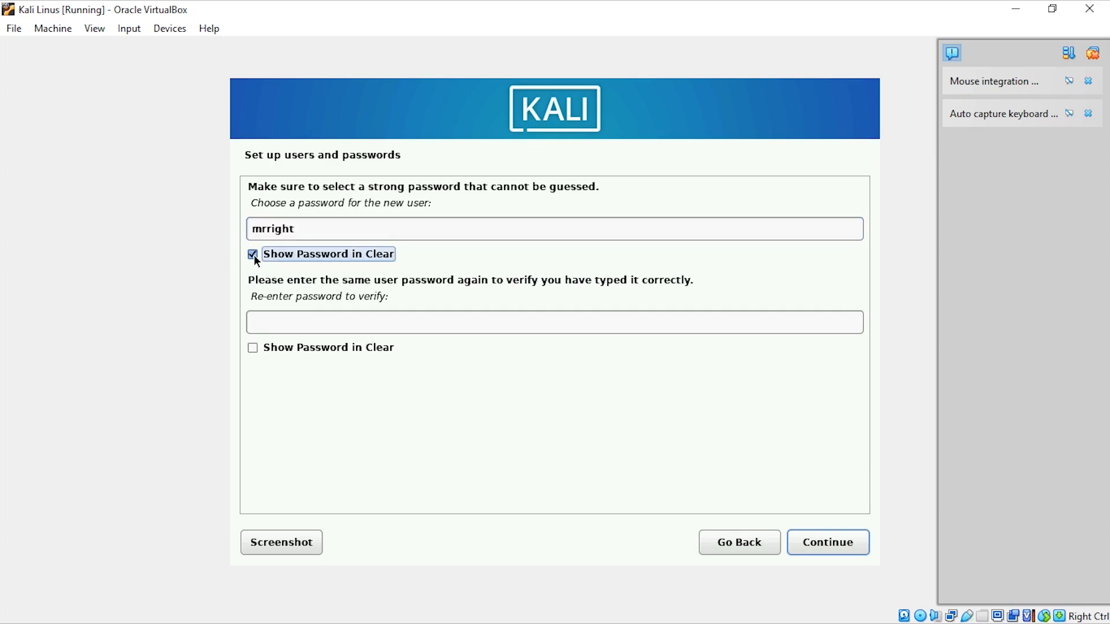
pyautogui.click(252, 346)
pyautogui.click(270, 322)
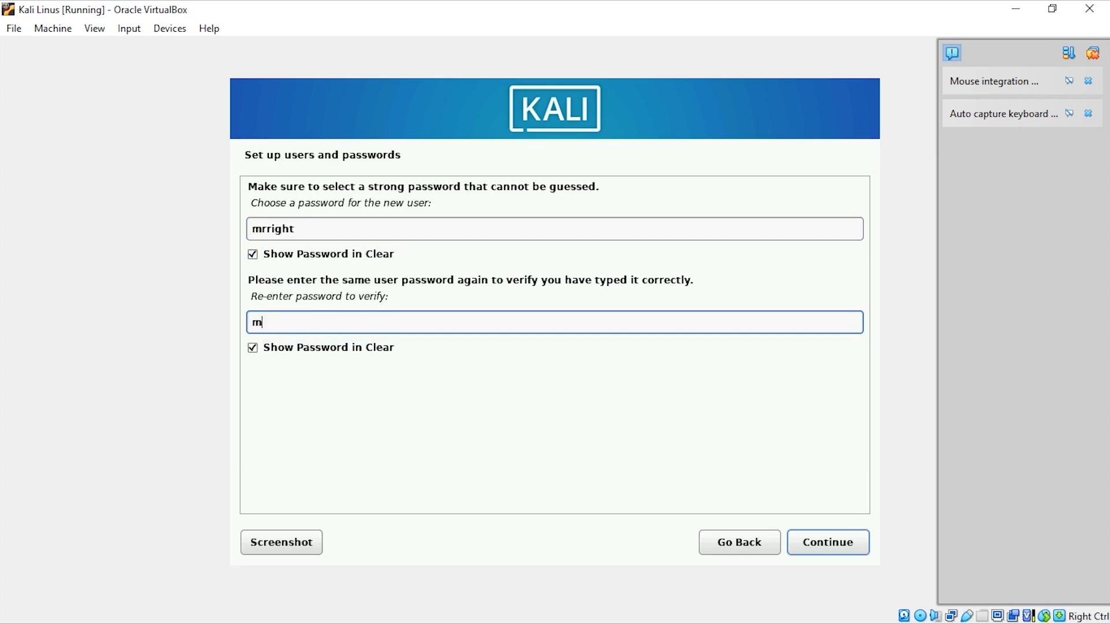
pyautogui.moveTo(318, 323); pyautogui.dragTo(246, 323)
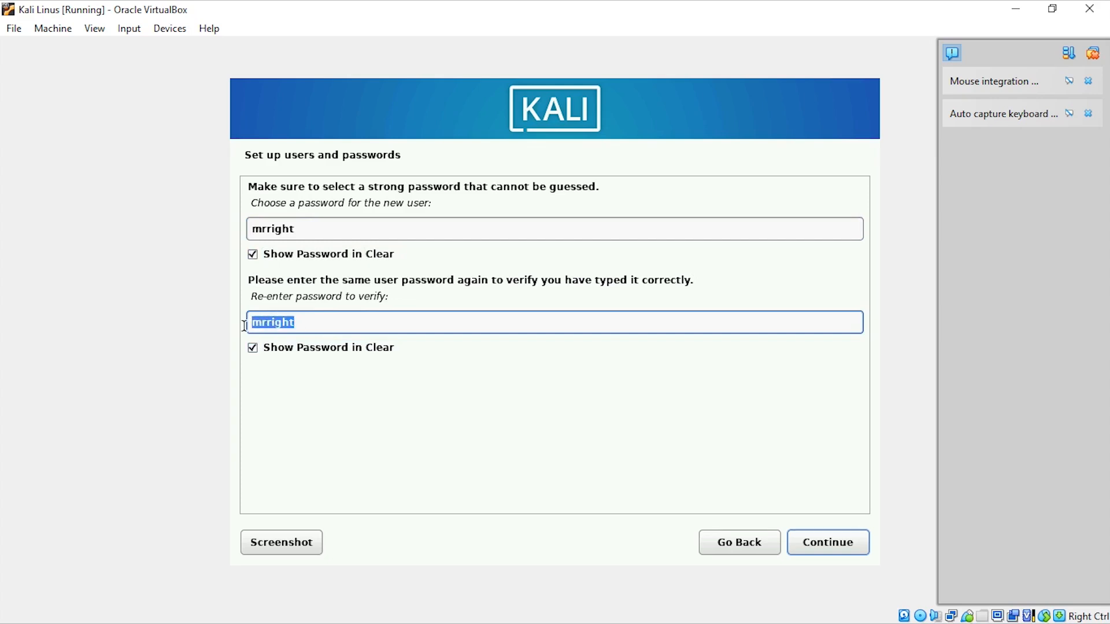
pyautogui.click(252, 348)
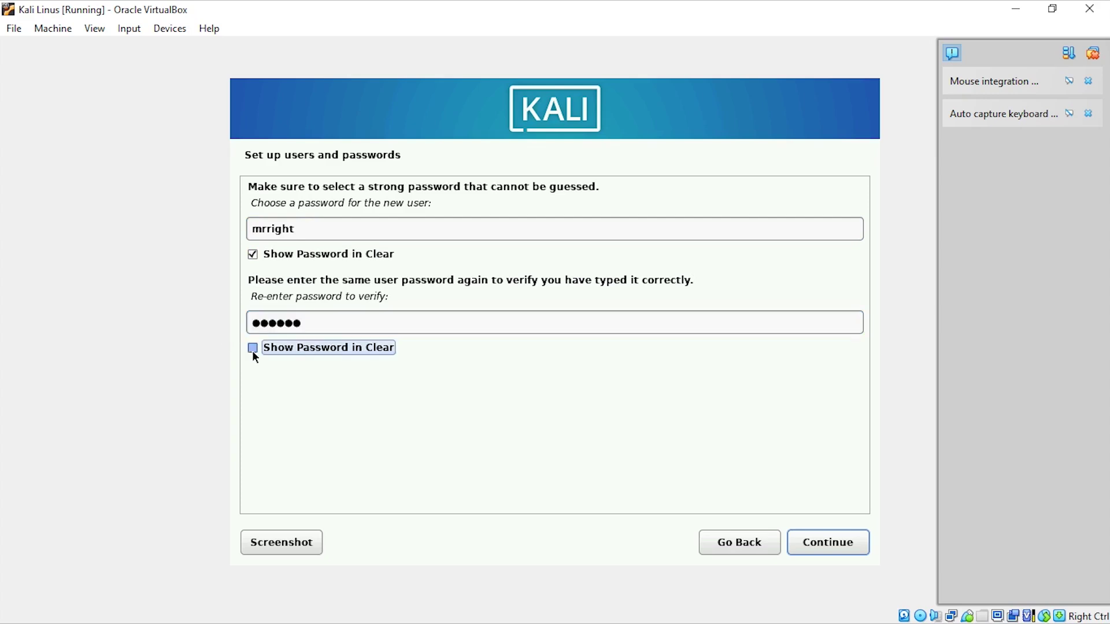
pyautogui.click(253, 254)
# Re-enter matching passwords in both fields and continue to disk partitioning.
pyautogui.click(238, 234)
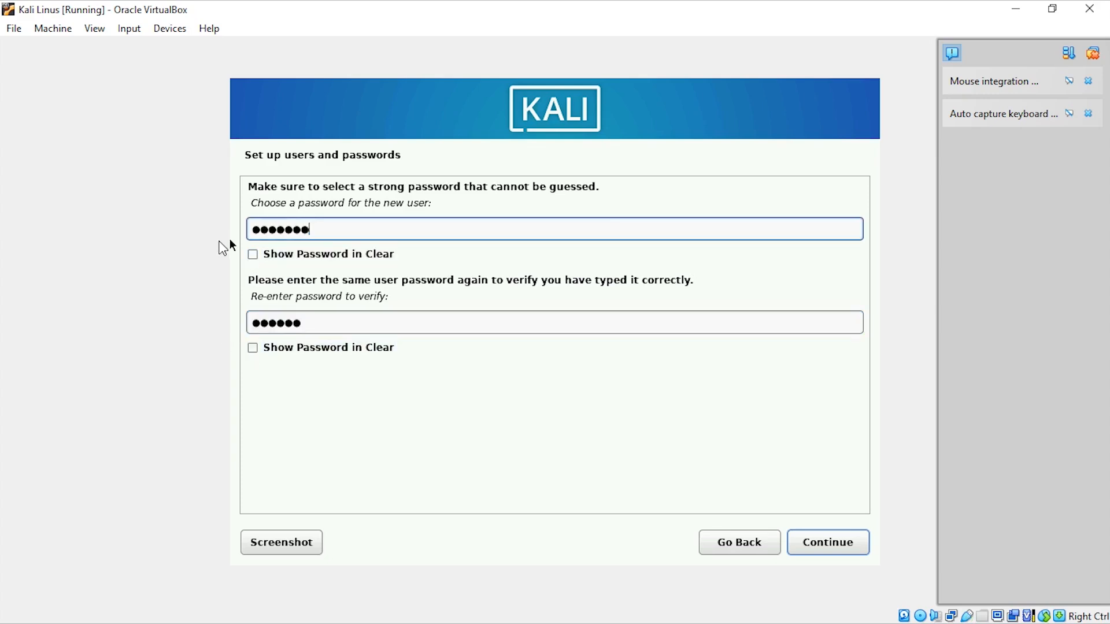
pyautogui.press('BackSpace')
pyautogui.press('BackSpace')
pyautogui.press('BackSpace')
pyautogui.press('BackSpace')
pyautogui.press('BackSpace')
pyautogui.press('BackSpace')
pyautogui.click(312, 322)
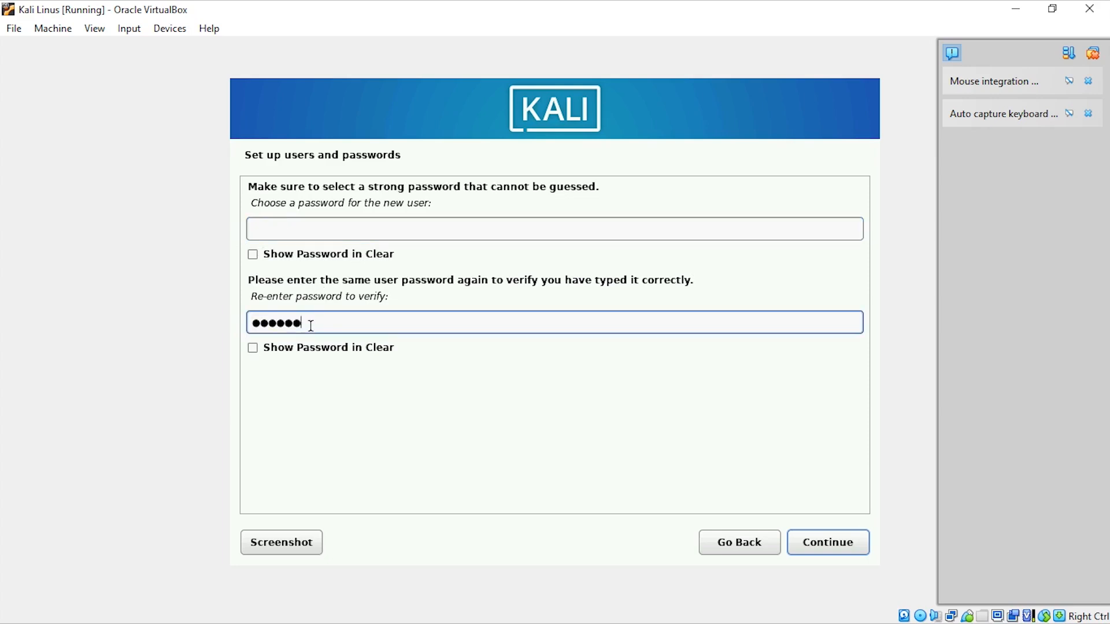
pyautogui.press('BackSpace')
pyautogui.press('BackSpace')
pyautogui.press('BackSpace')
pyautogui.press('BackSpace')
pyautogui.press('BackSpace')
pyautogui.click(252, 230)
pyautogui.write('******')
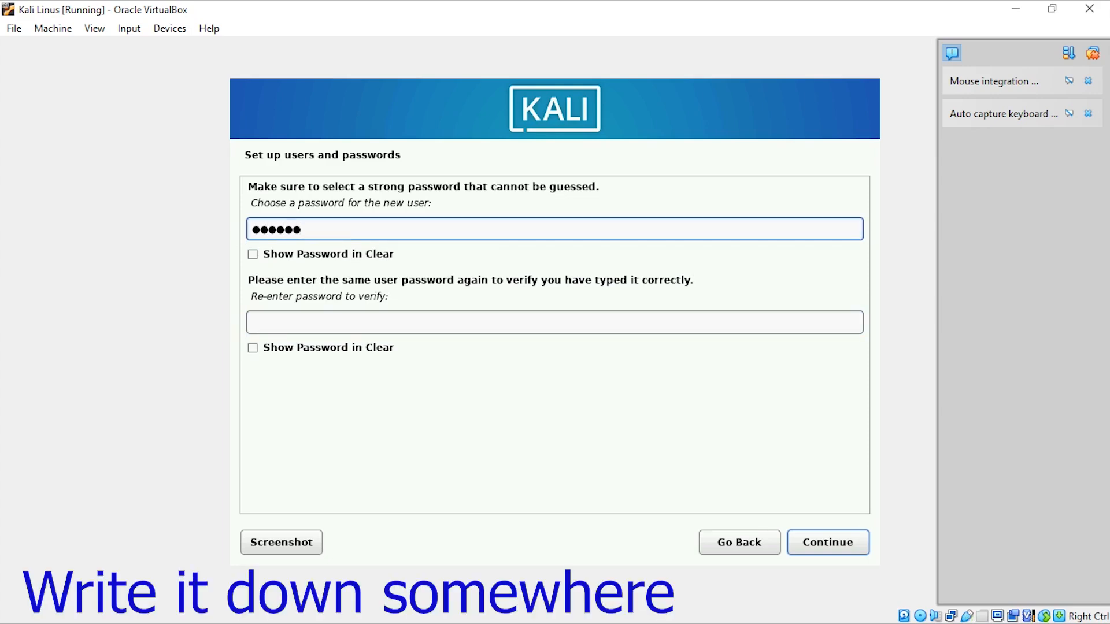
pyautogui.press('Tab')
pyautogui.press('Tab')
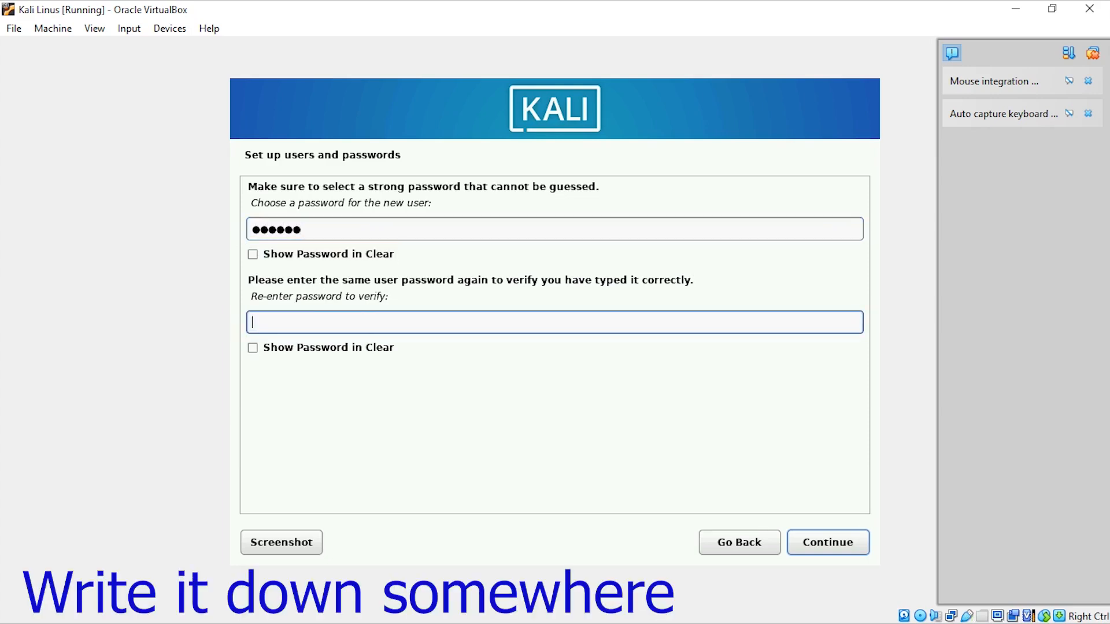
pyautogui.write('*****')
pyautogui.write('*')
pyautogui.click(817, 544)
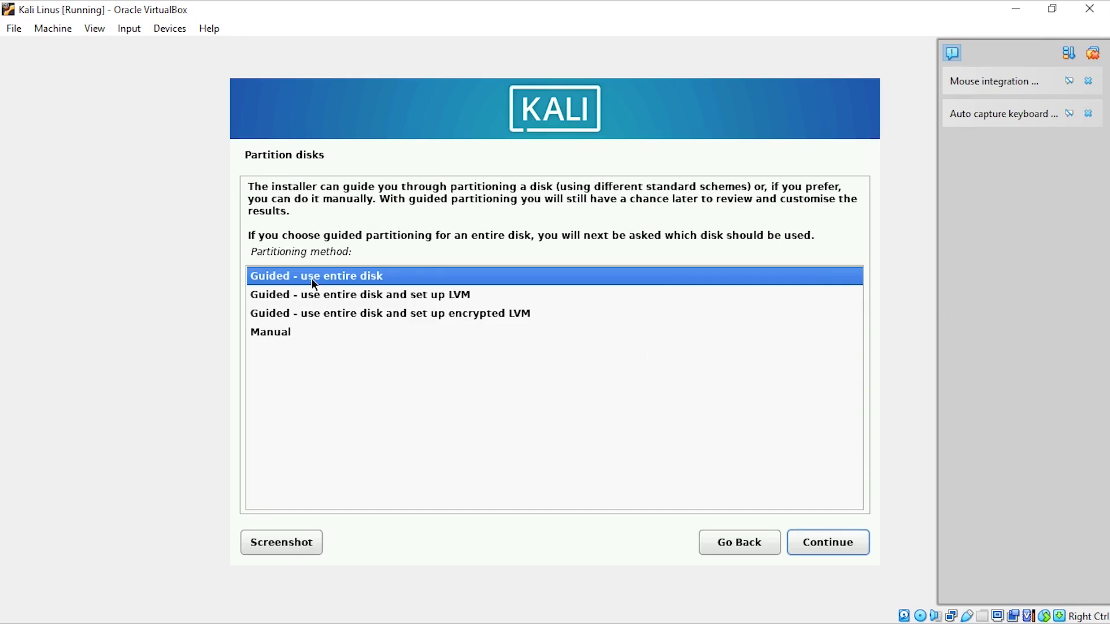
# Use guided partitioning of the entire VBOX hard disk, all files in one partition, and write changes.
pyautogui.click(814, 541)
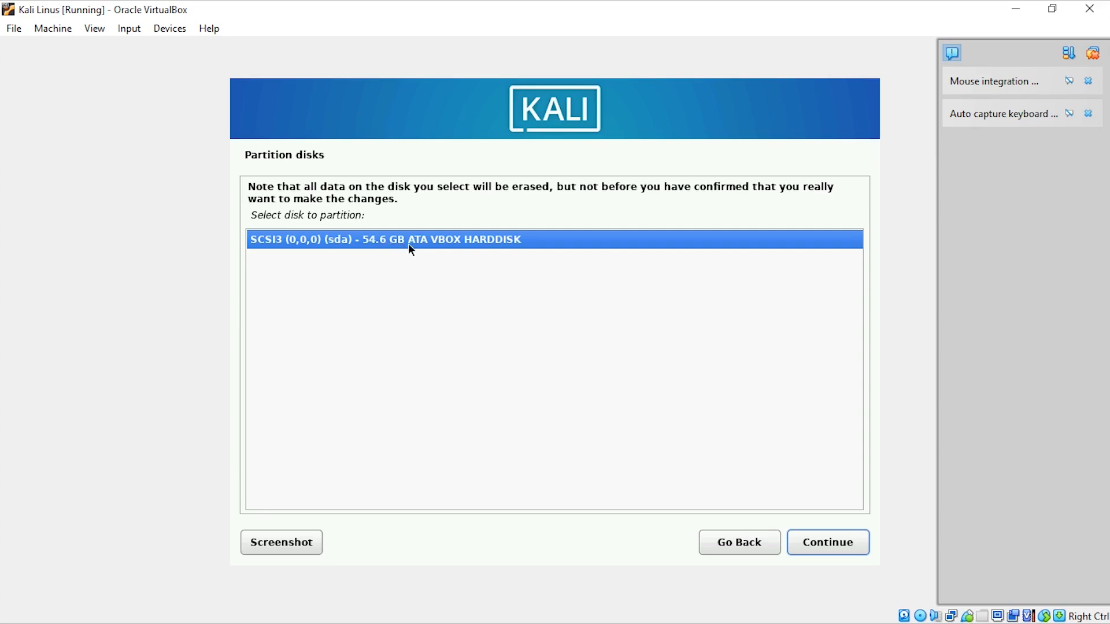
pyautogui.click(821, 538)
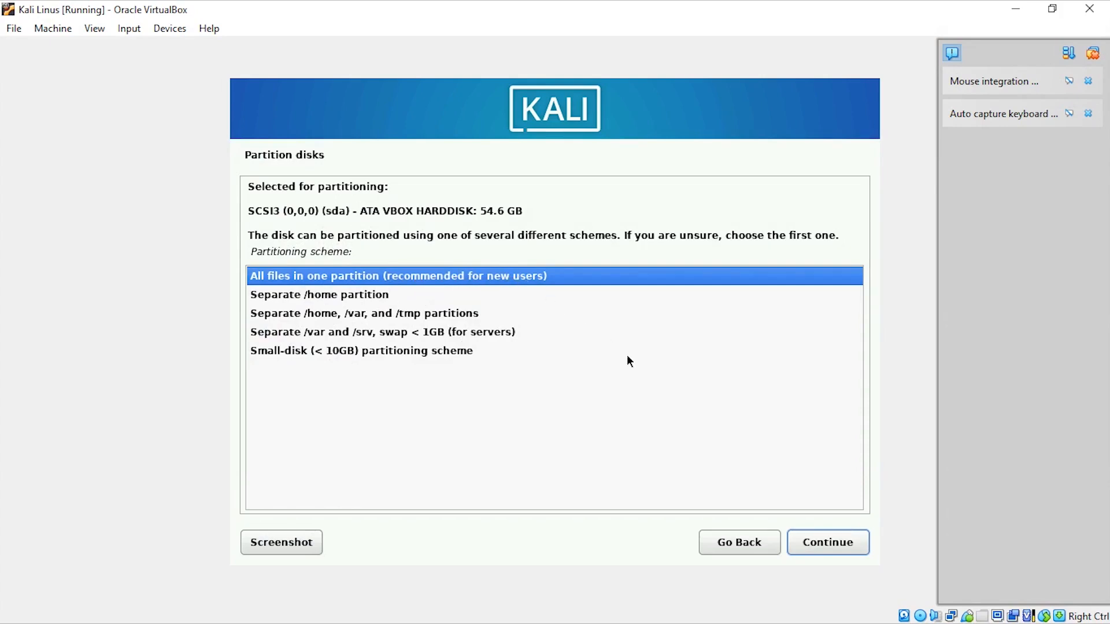
pyautogui.click(806, 541)
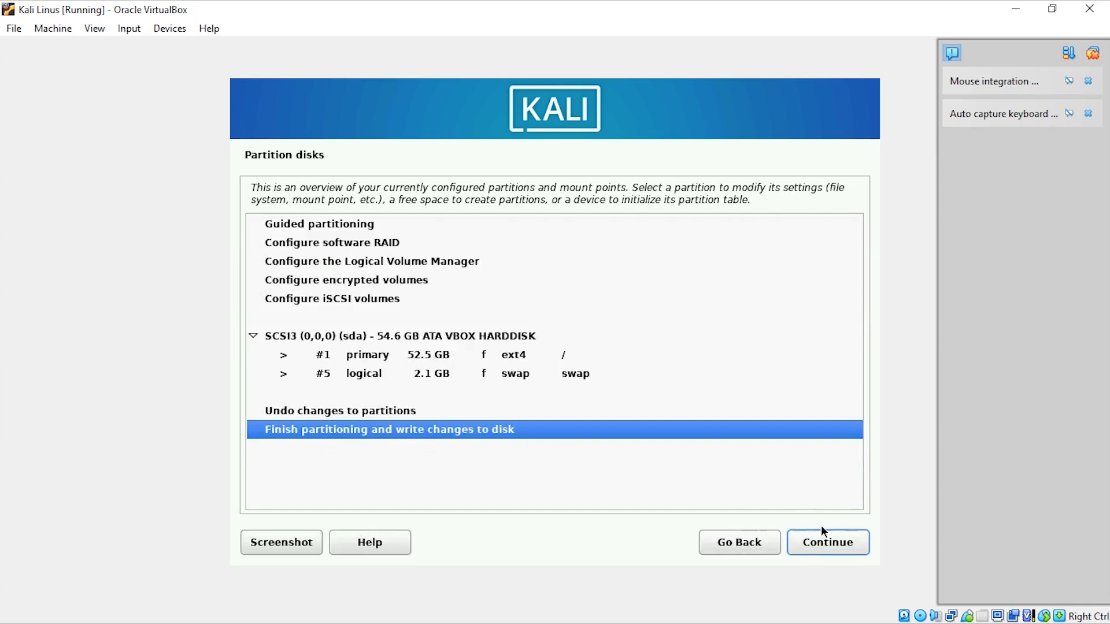
pyautogui.click(823, 542)
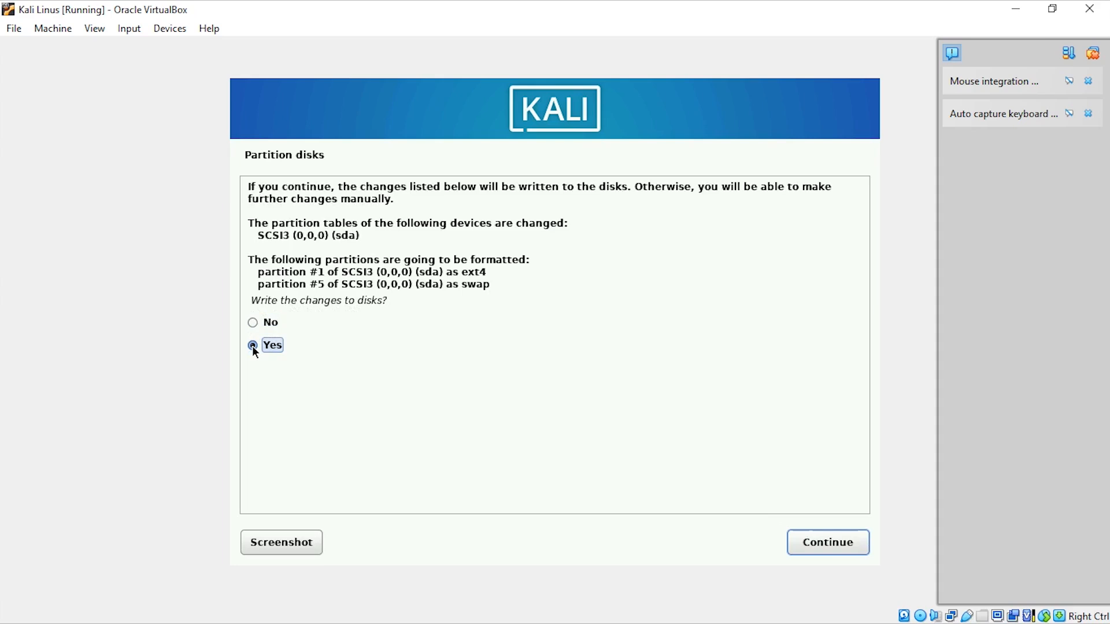
pyautogui.click(830, 542)
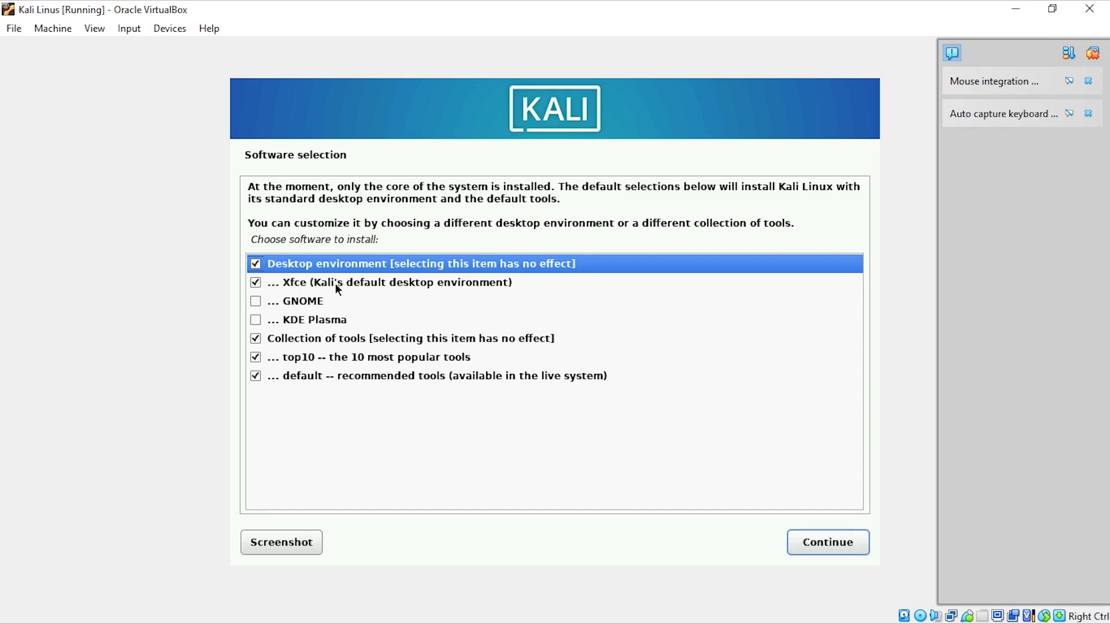
# Install the default Xfce desktop with top10 and default tool collections.
pyautogui.click(830, 545)
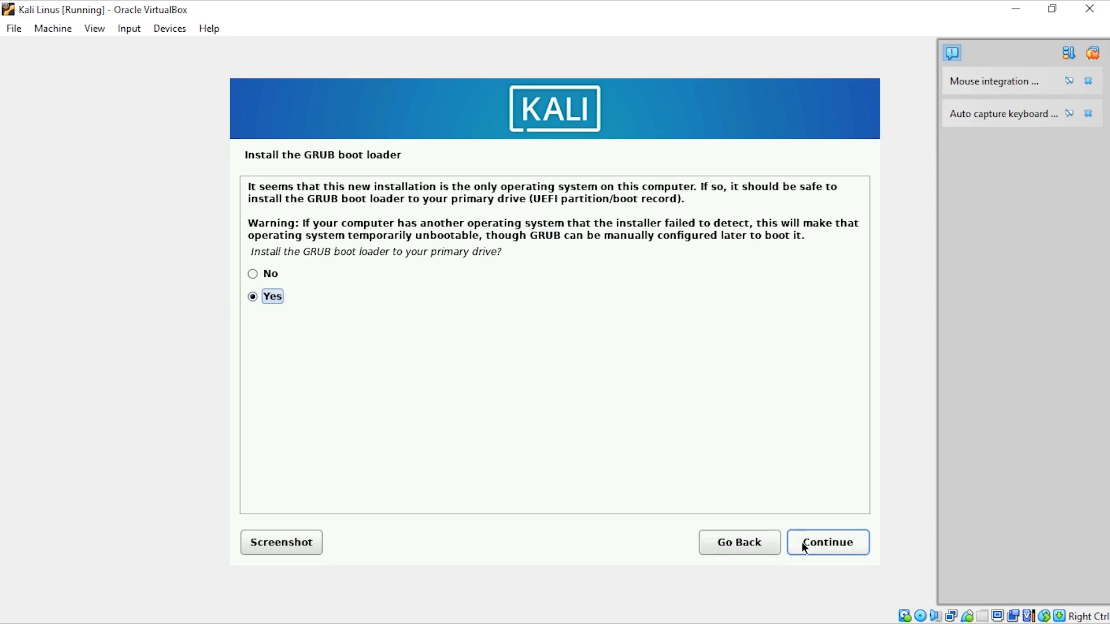
# Agree to install the GRUB boot loader to the primary drive.
pyautogui.click(831, 546)
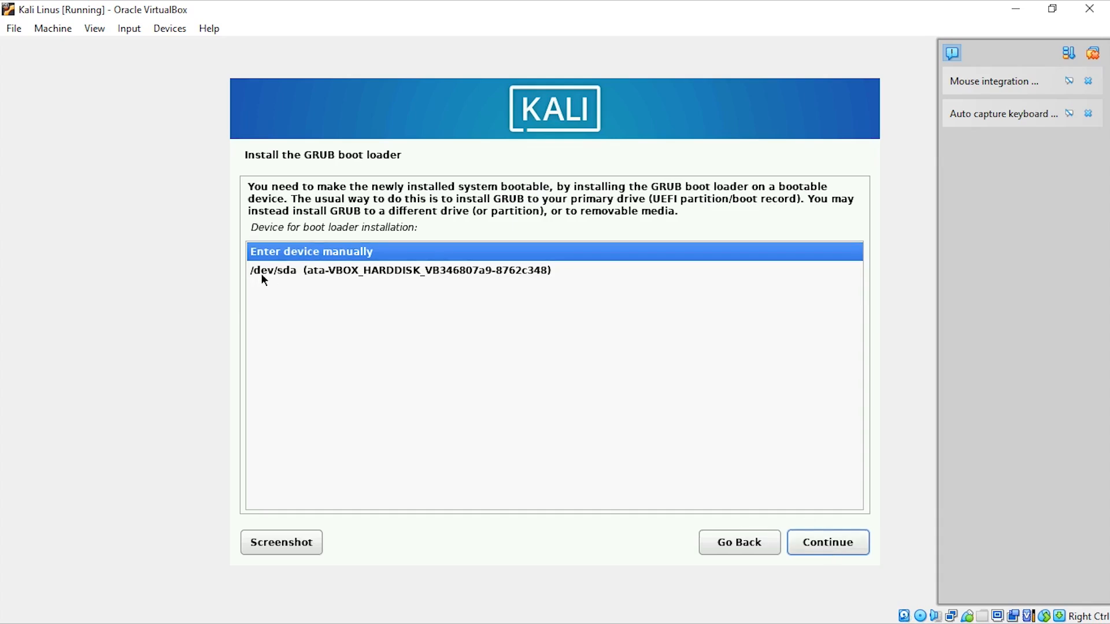
# Install GRUB onto /dev/sda and let the installation finish.
pyautogui.click(296, 273)
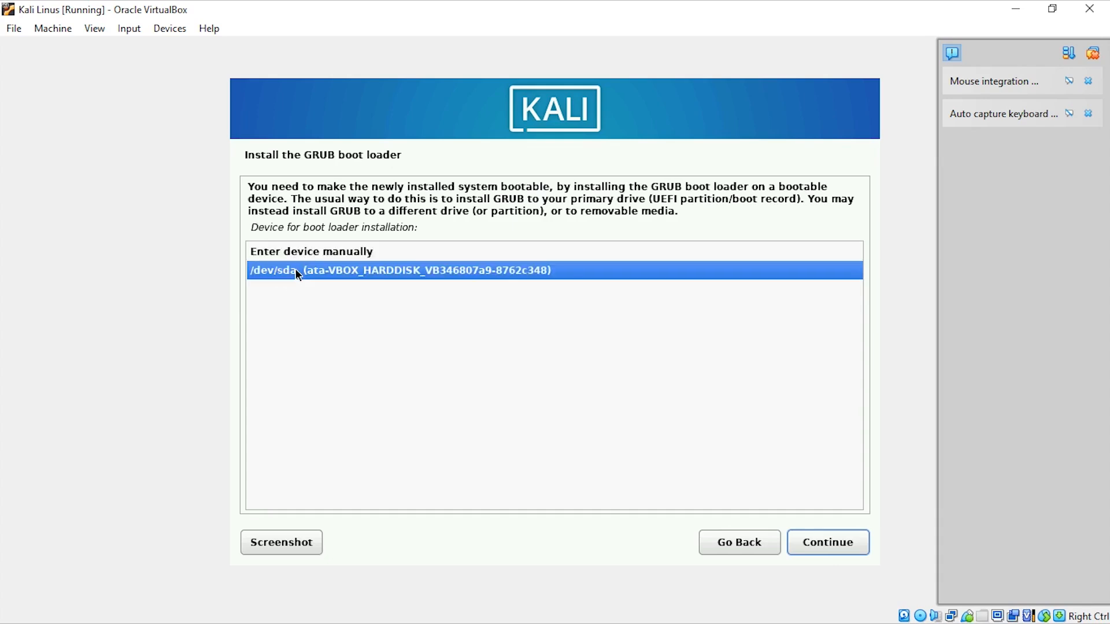
pyautogui.click(818, 545)
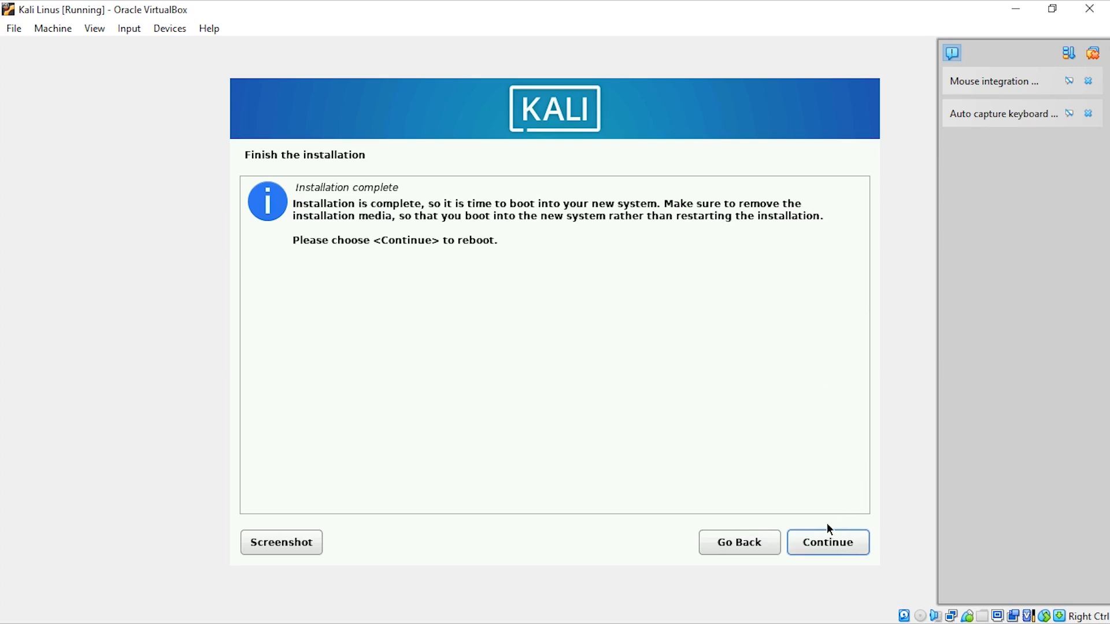
# Reboot from the Installation complete page into the new Kali system.
pyautogui.click(825, 542)
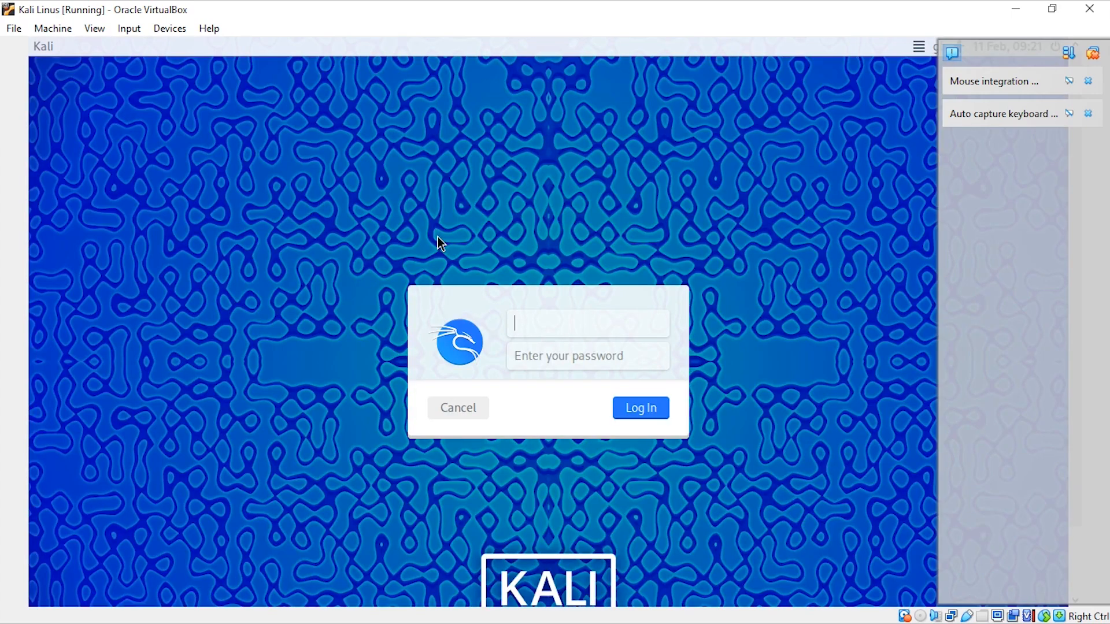
# Log in at the Kali login screen with the new user's username and password.
pyautogui.click(621, 356)
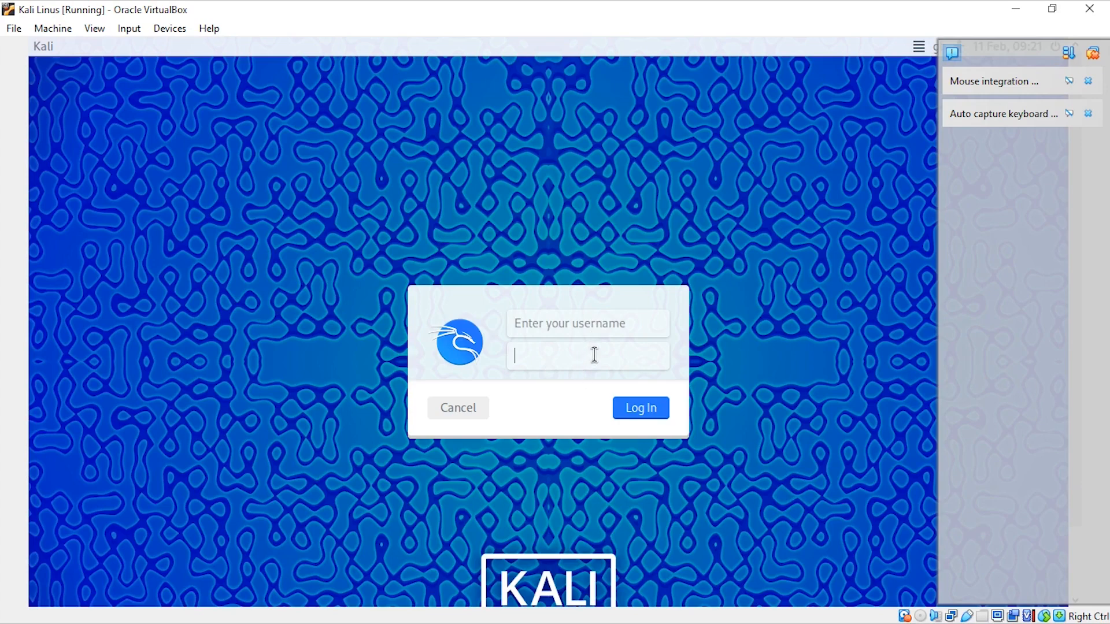
pyautogui.click(609, 319)
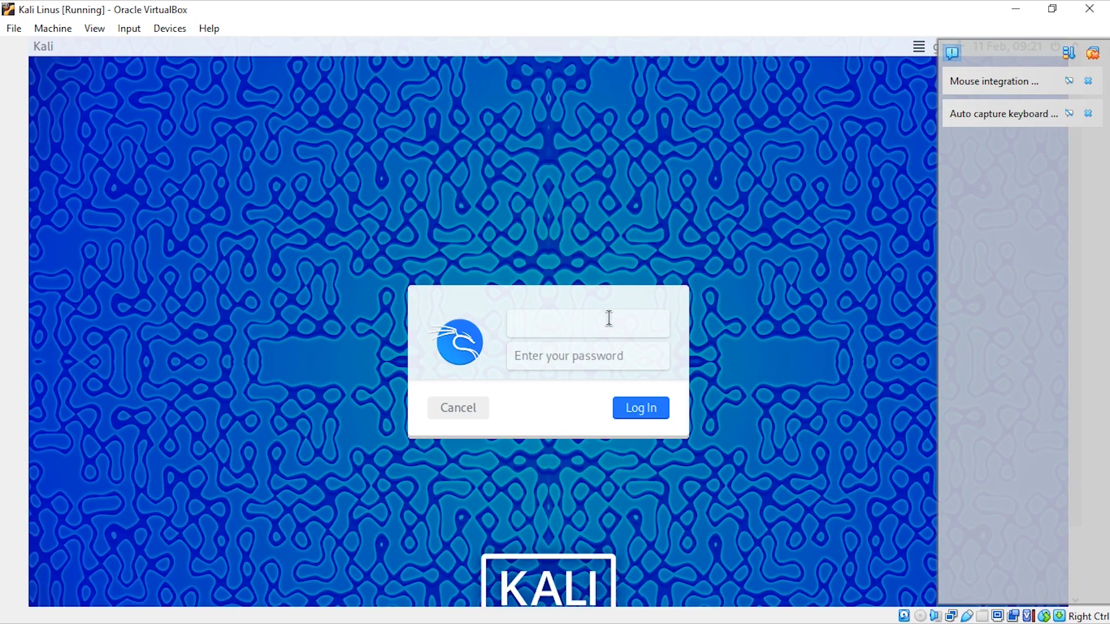
pyautogui.write('mr')
pyautogui.write('right')
pyautogui.press('Tab')
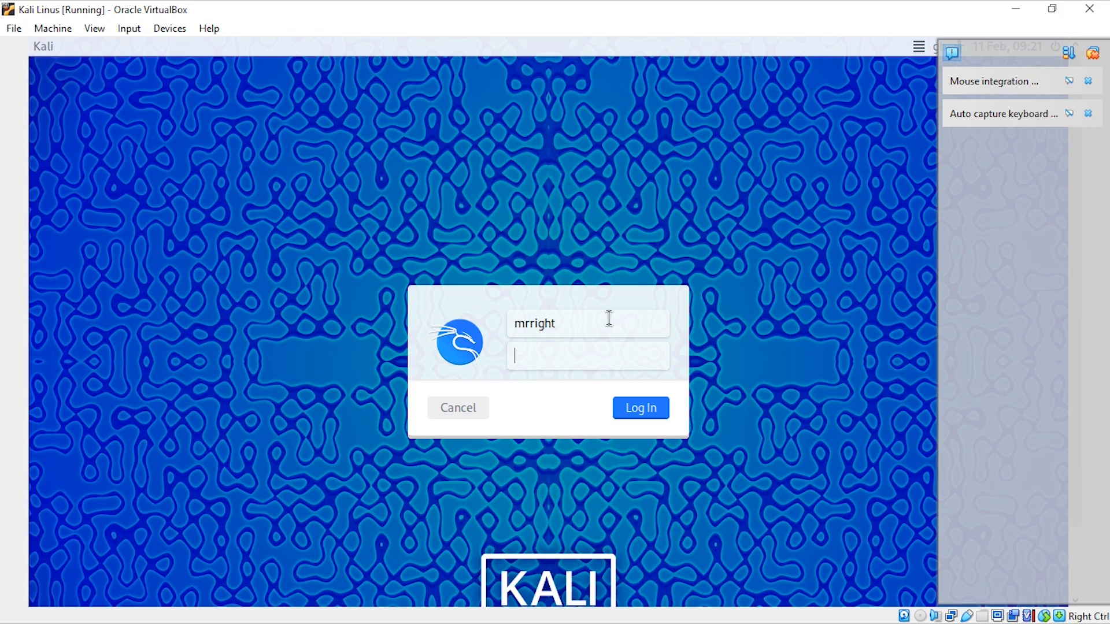
pyautogui.press('Return')
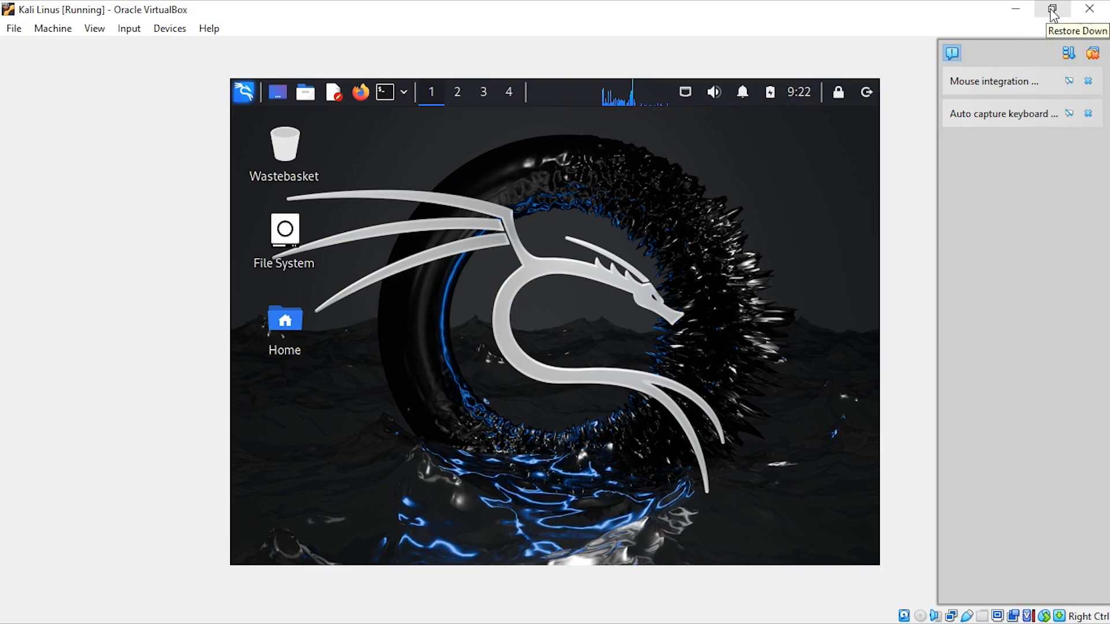
# Restore the VM window down and maximize it again so the Kali desktop fills the screen.
pyautogui.click(1052, 11)
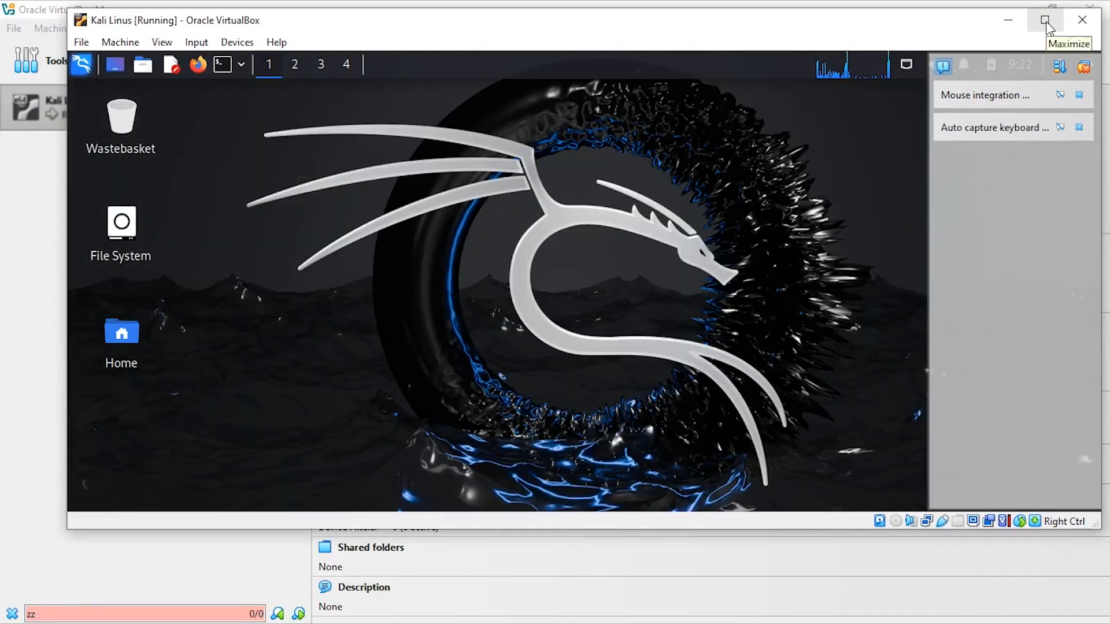
pyautogui.click(1048, 20)
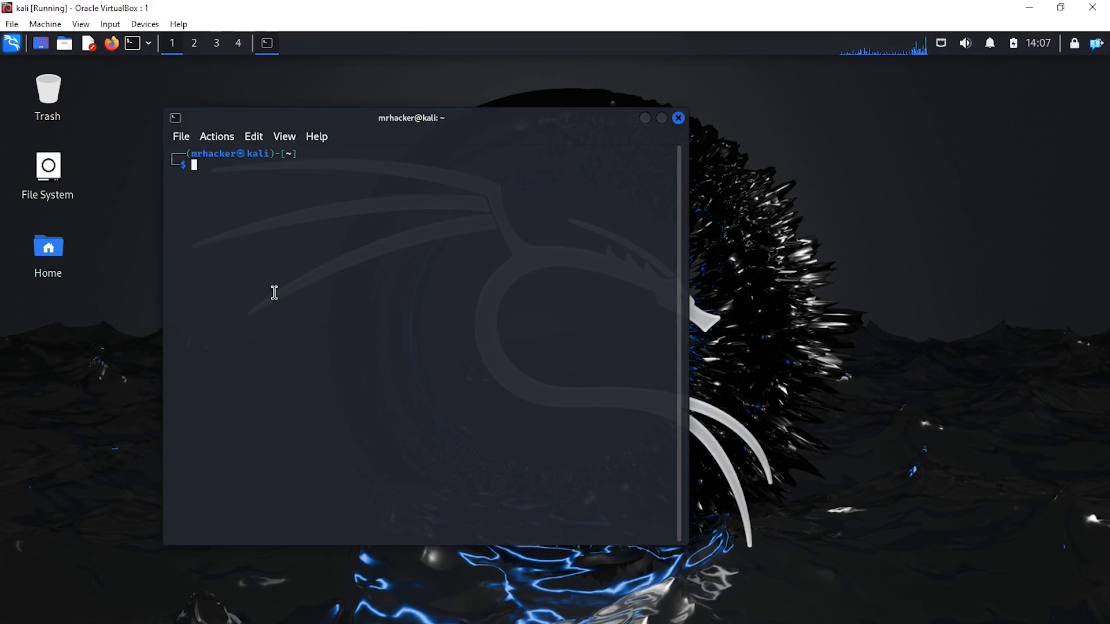
pyautogui.write('if')
pyautogui.write('c')
# Run ifconfig in Kali, highlight eth0's 10.0.2.15 address, and minimize the VM to the manager.
pyautogui.press('Right')
pyautogui.press('Return')
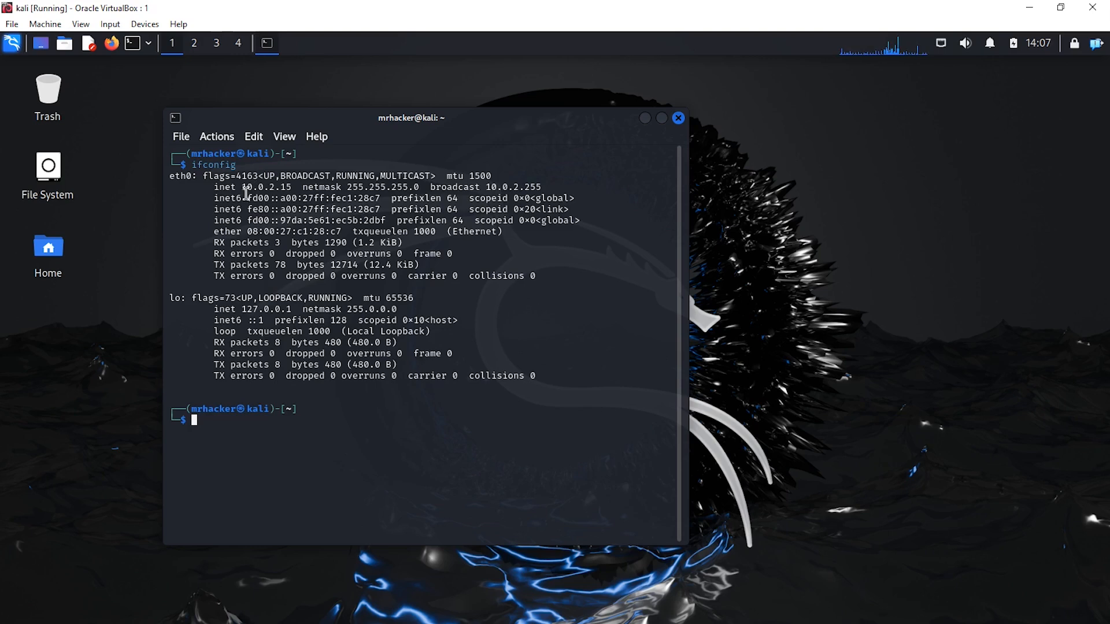
pyautogui.moveTo(241, 187); pyautogui.dragTo(300, 187)
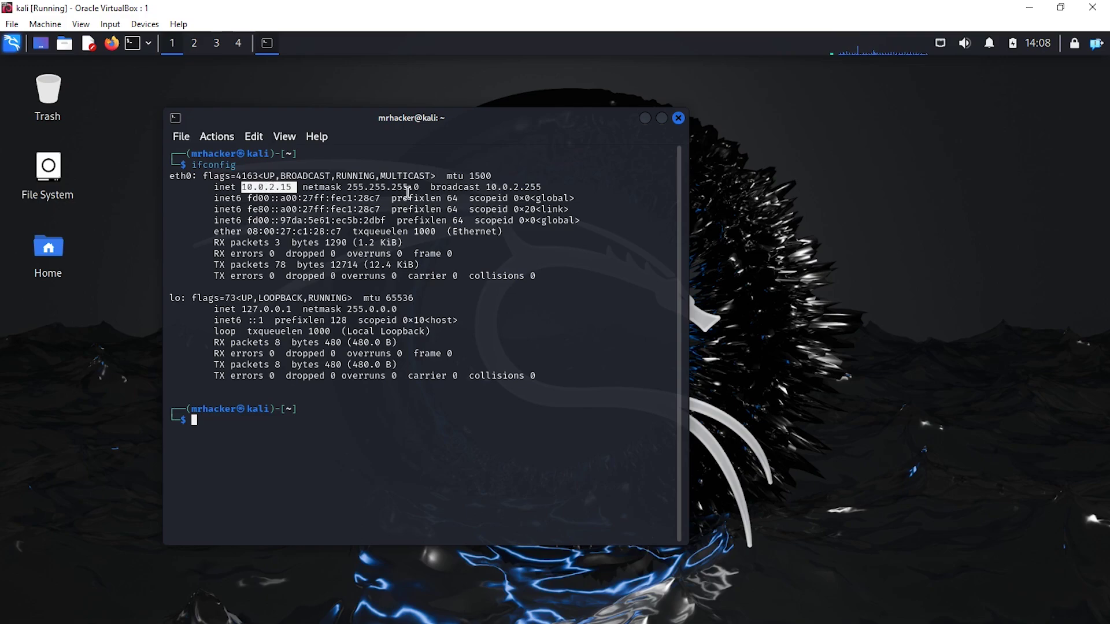
pyautogui.click(1027, 10)
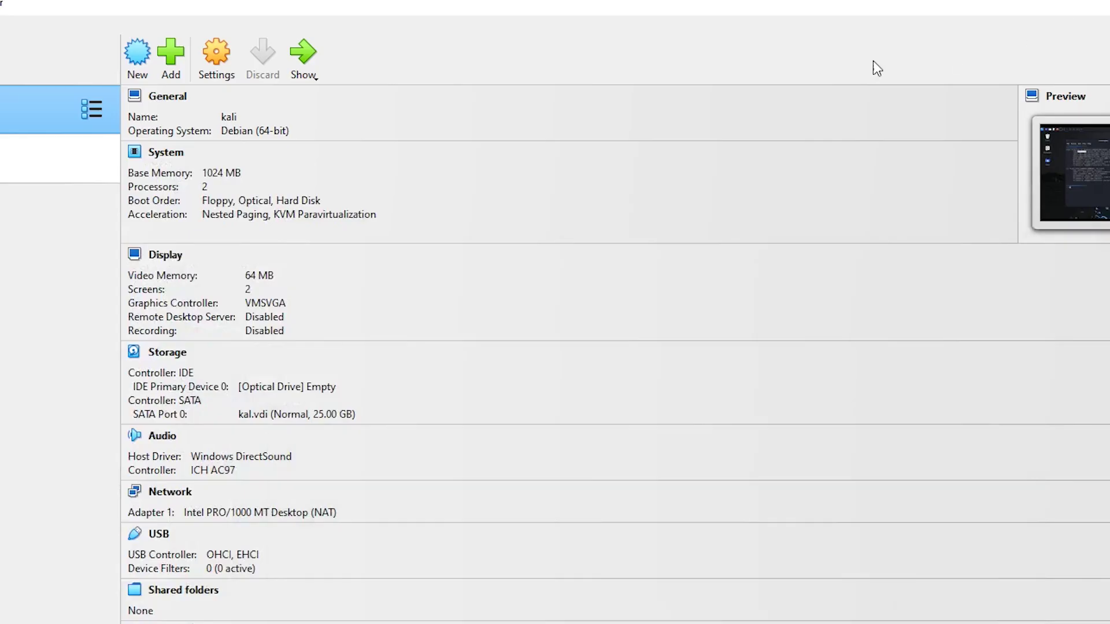
# In kali's Network settings, attach Adapter 1 to Host-only Adapter and confirm with OK.
pyautogui.click(215, 57)
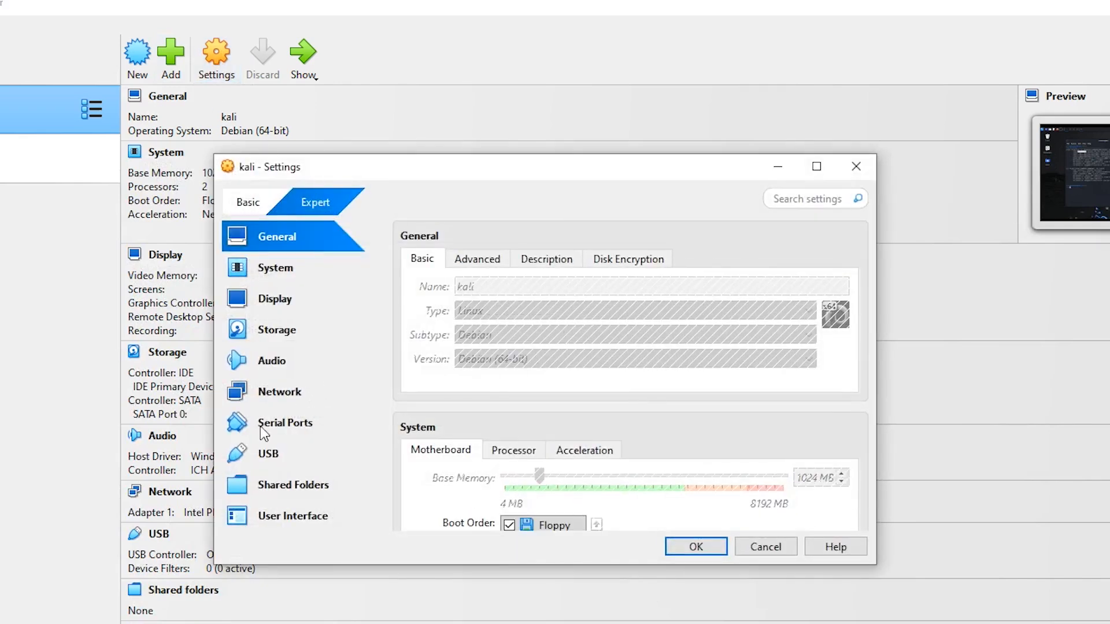
pyautogui.click(288, 395)
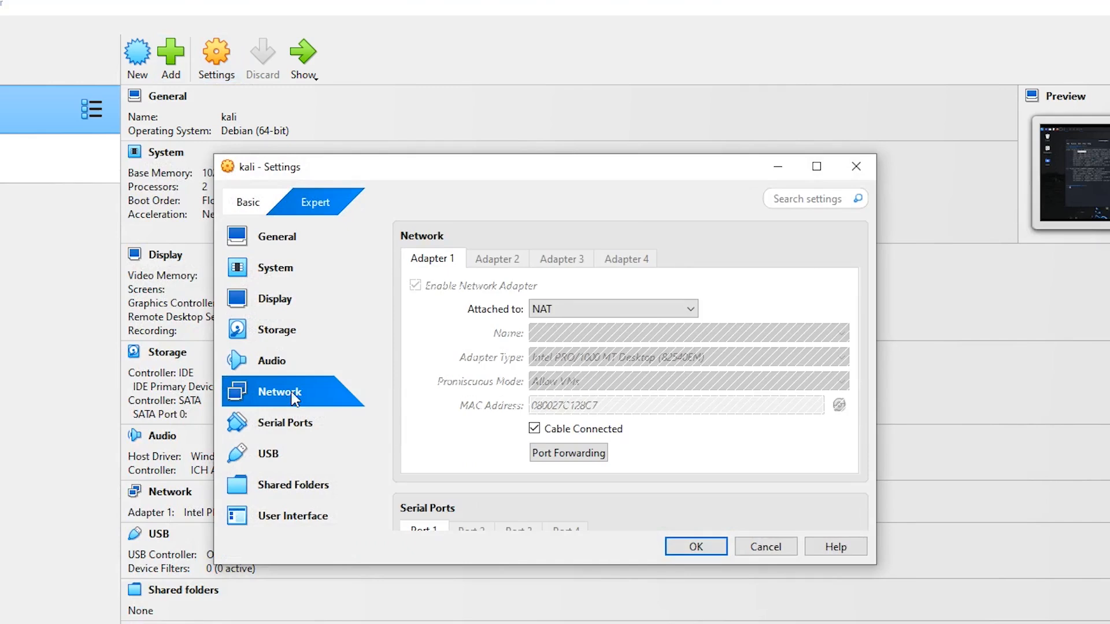
pyautogui.click(687, 314)
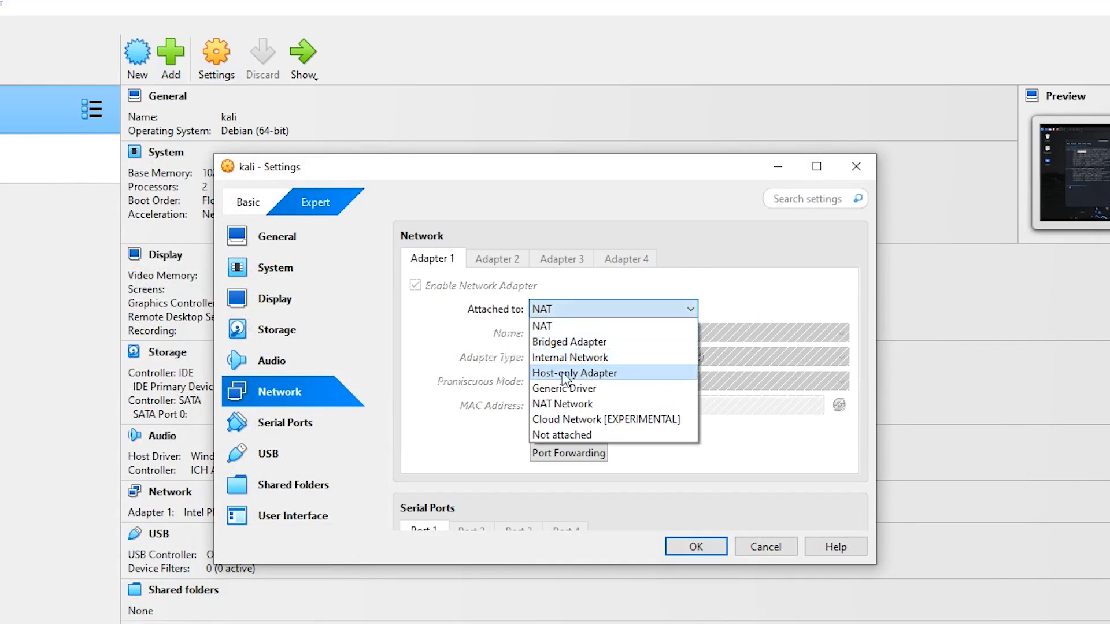
pyautogui.click(596, 376)
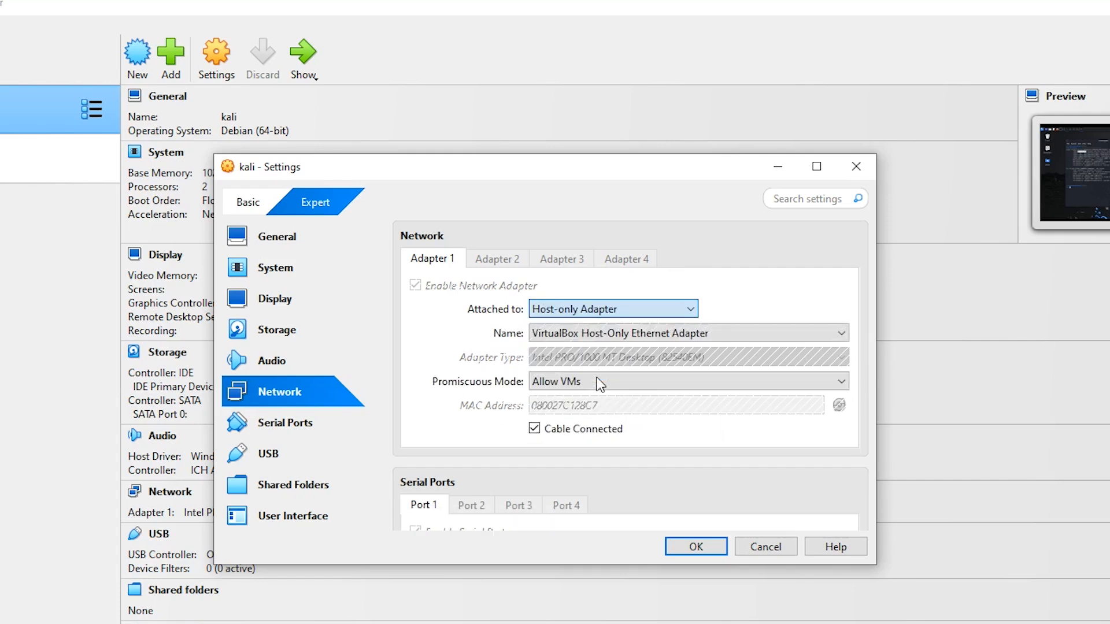
pyautogui.click(696, 546)
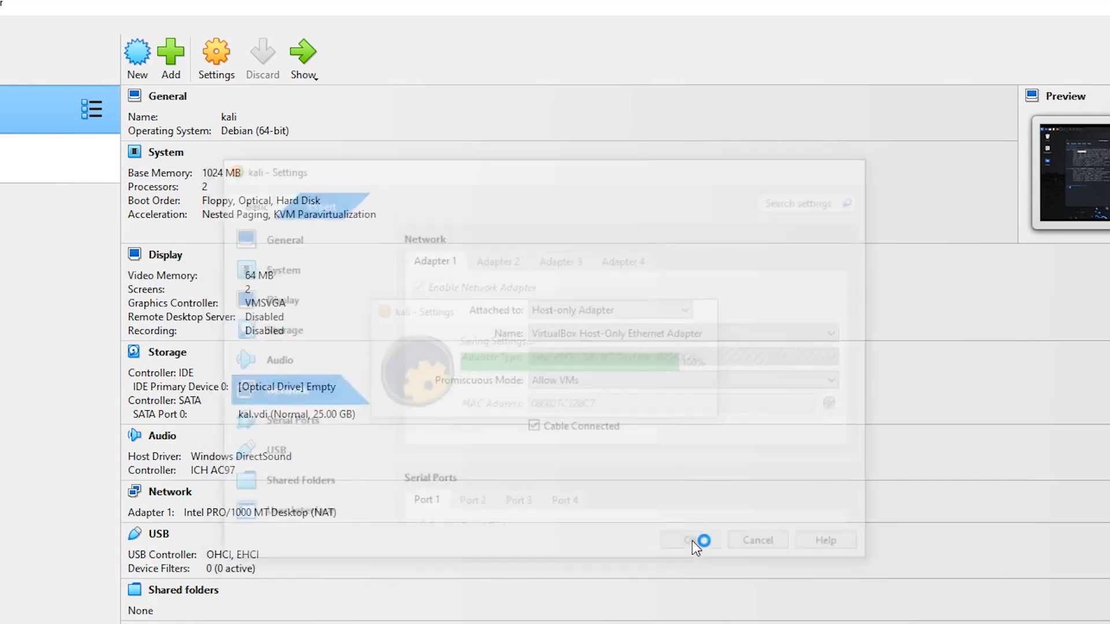
# Show the Kali VM, rerun ifconfig, and highlight eth0's new 192.168.56.x address.
pyautogui.click(304, 59)
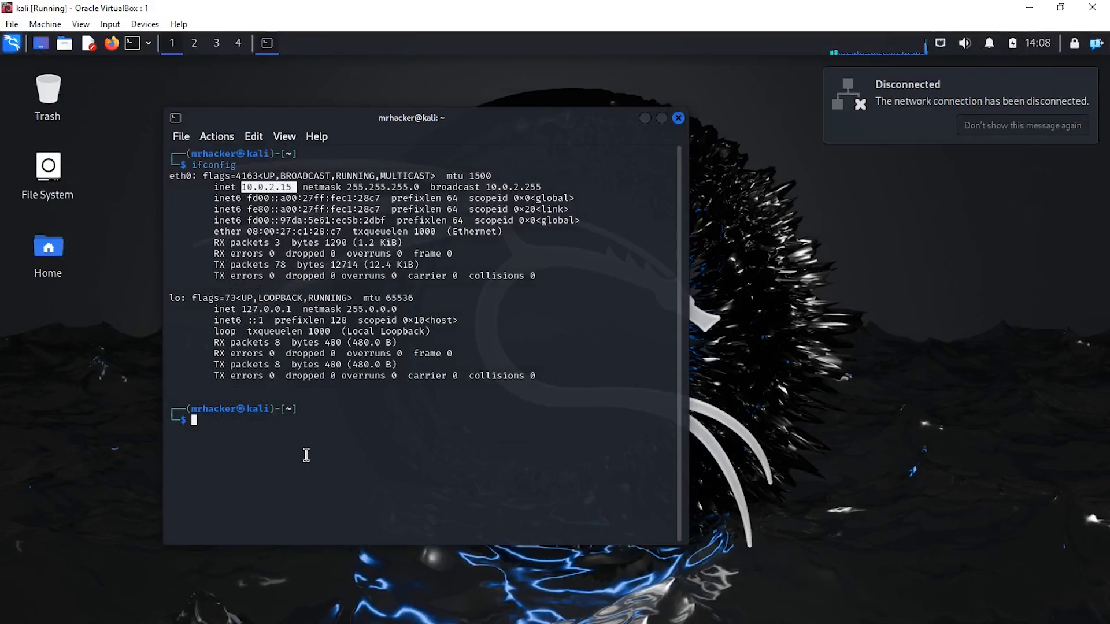
pyautogui.write('if')
pyautogui.press('Right')
pyautogui.press('Return')
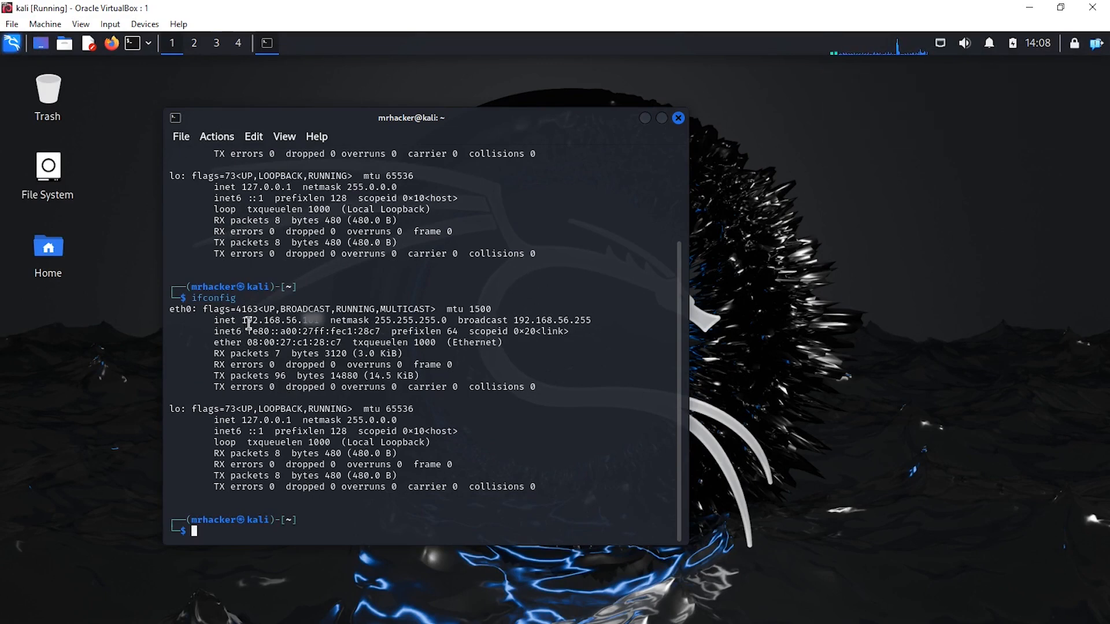
pyautogui.moveTo(241, 321); pyautogui.dragTo(327, 321)
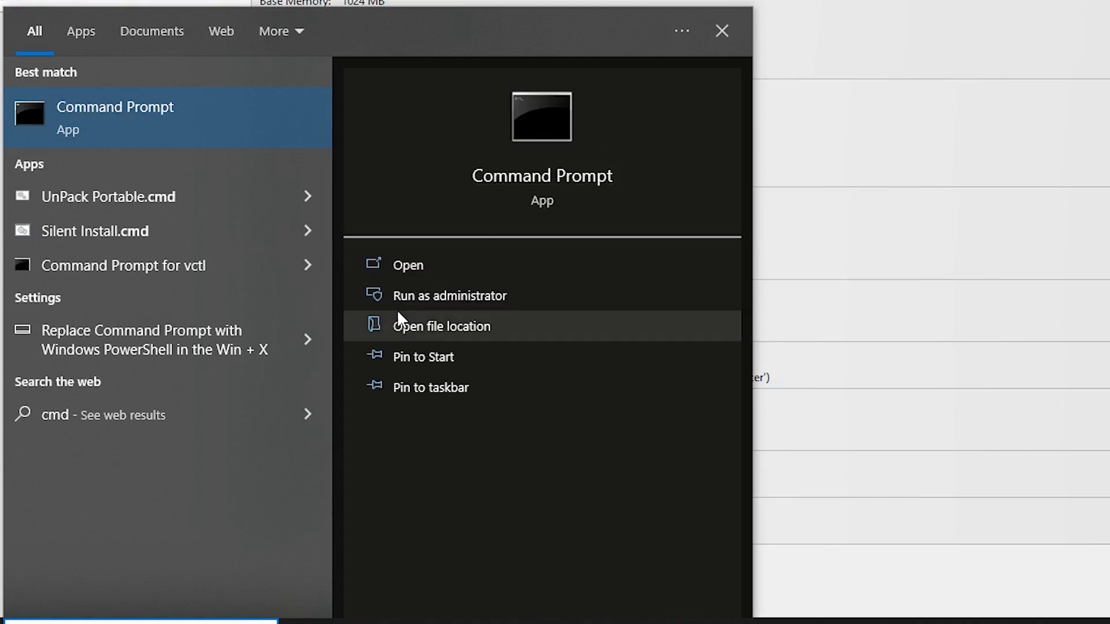
# Launch Command Prompt as administrator, accept UAC, and run ipconfig to list the host's adapters.
pyautogui.click(436, 298)
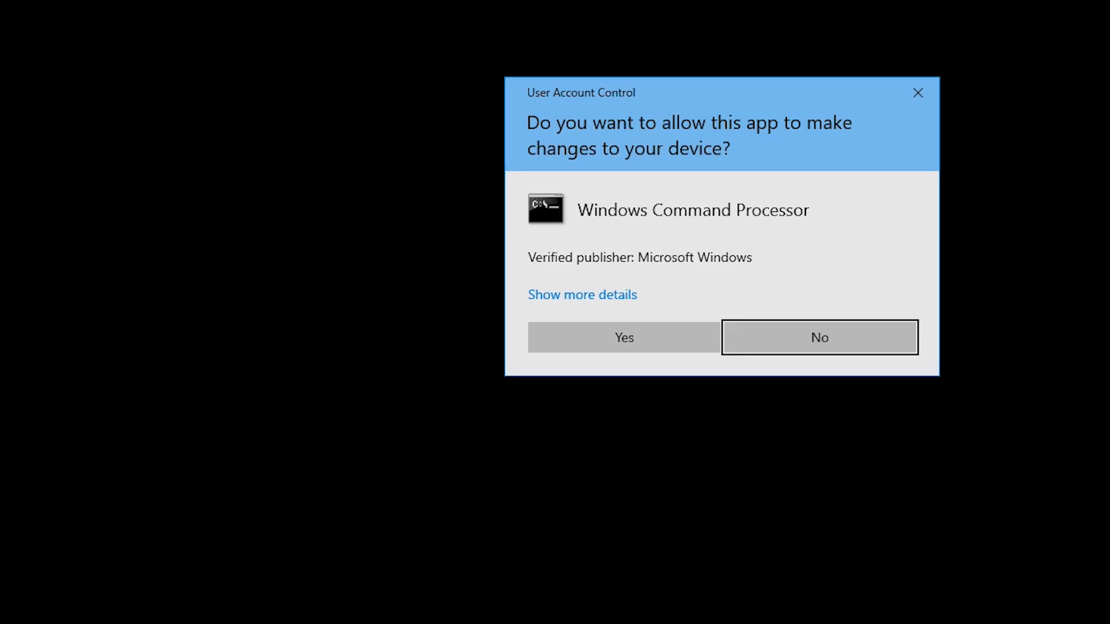
pyautogui.click(632, 343)
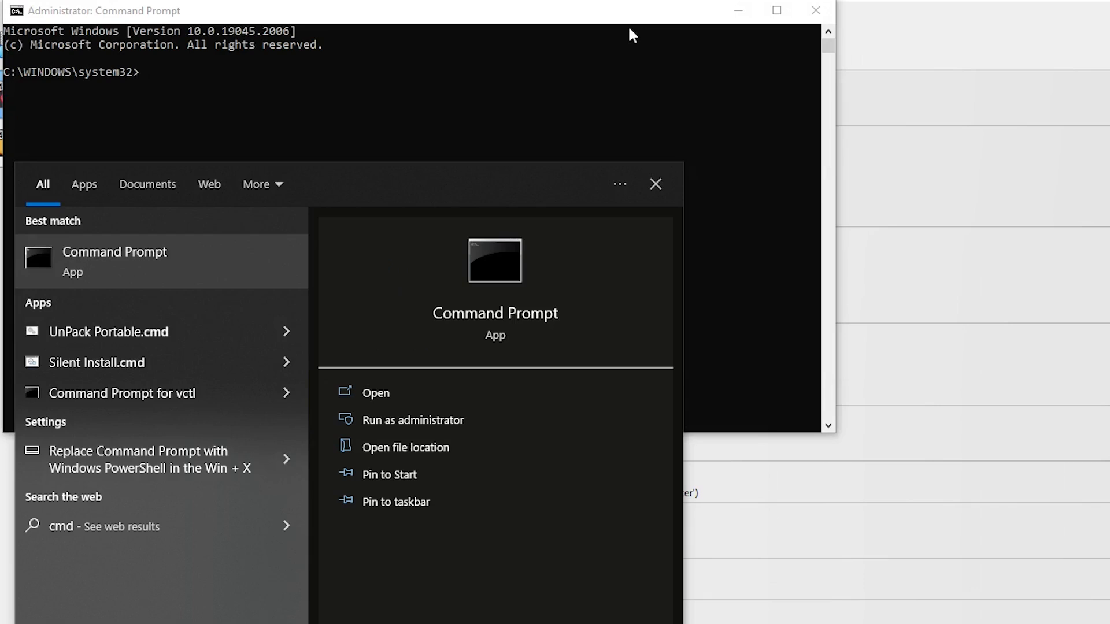
pyautogui.click(628, 26)
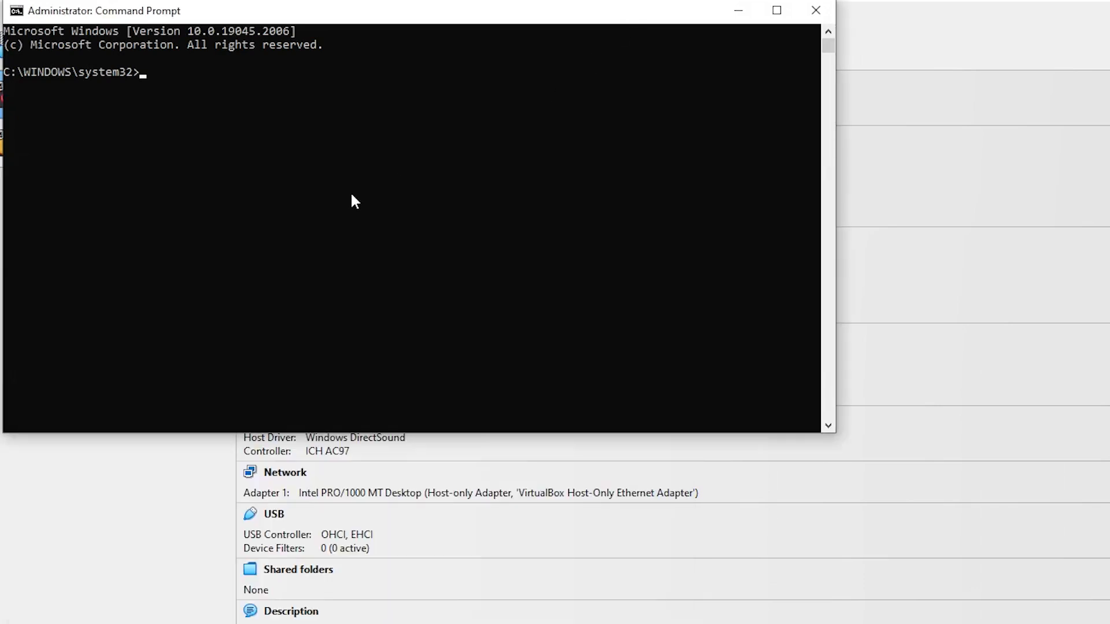
pyautogui.write('ip')
pyautogui.write('config')
pyautogui.press('Return')
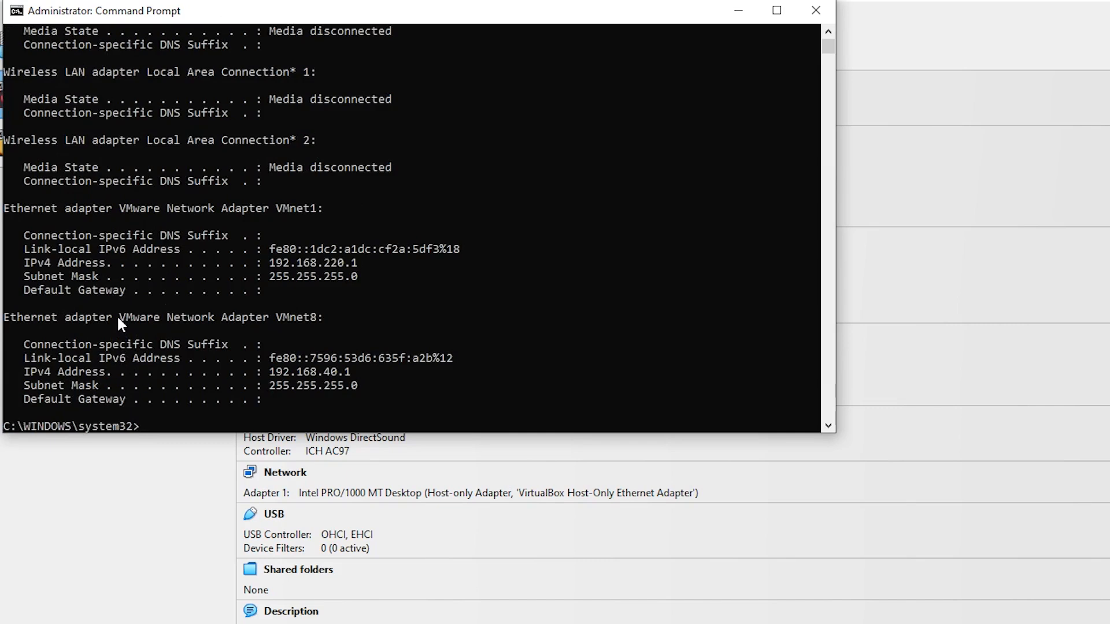
pyautogui.scroll(1, 114, 218)
pyautogui.scroll(2, 114, 218)
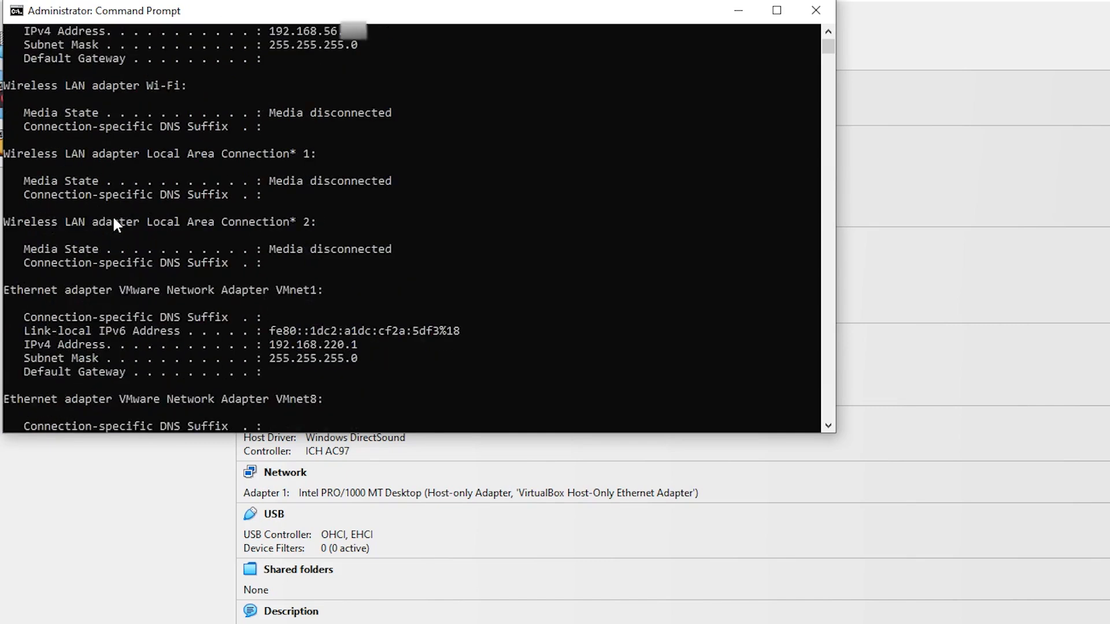
pyautogui.scroll(1, 114, 219)
pyautogui.scroll(1, 114, 219)
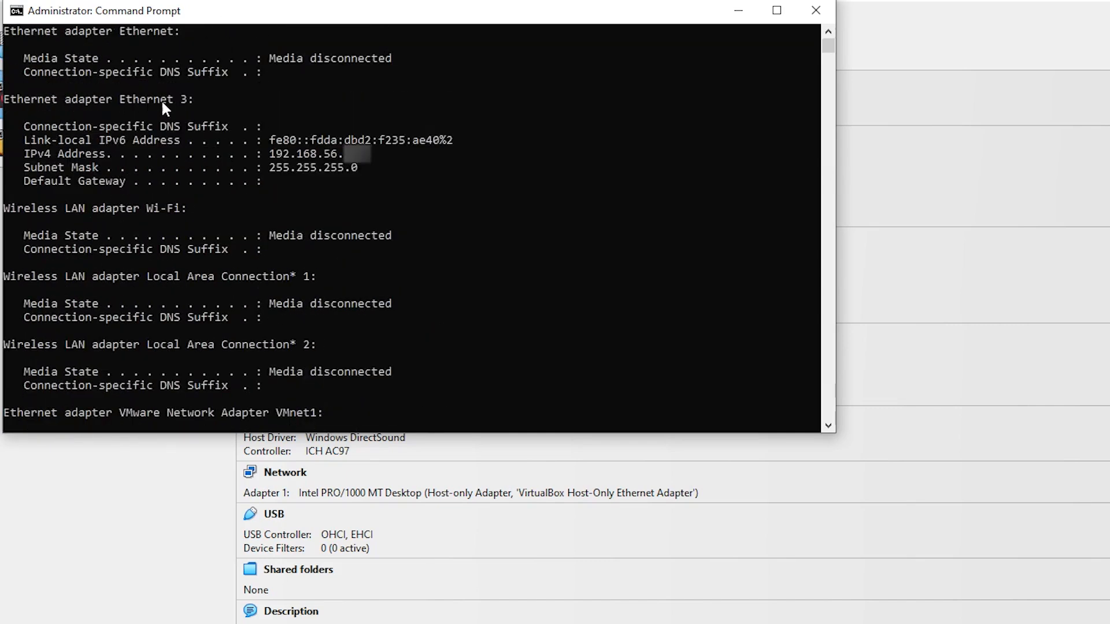
pyautogui.scroll(1, 185, 100)
pyautogui.scroll(2, 185, 100)
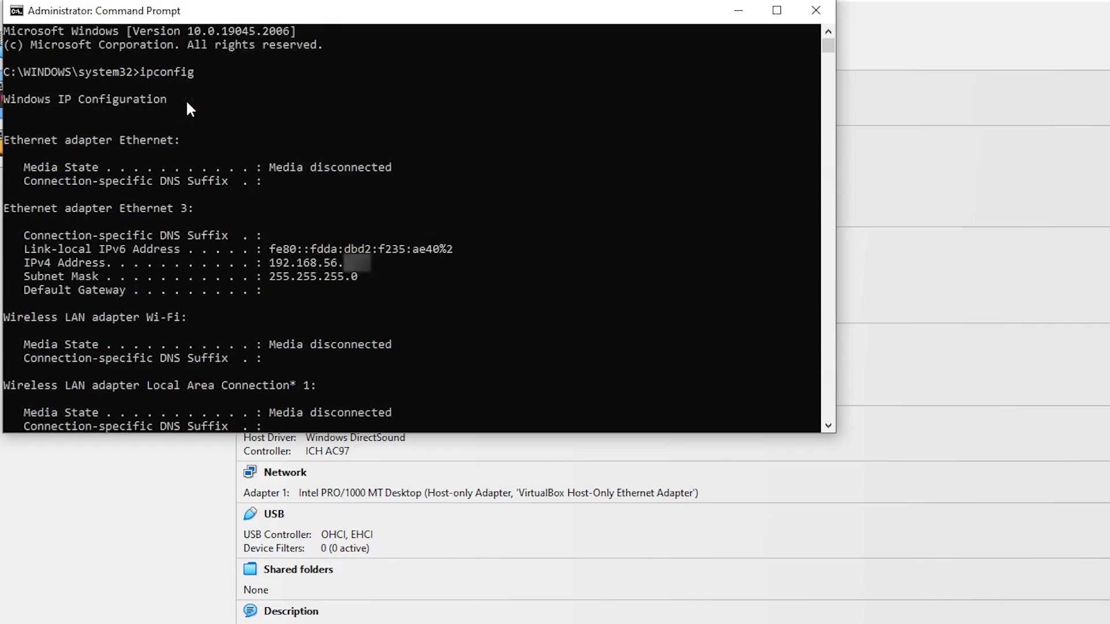
# Highlight the host's 192.168.56.x address, place the Kali window beside Command Prompt, then maximize it.
pyautogui.moveTo(359, 267); pyautogui.dragTo(330, 265)
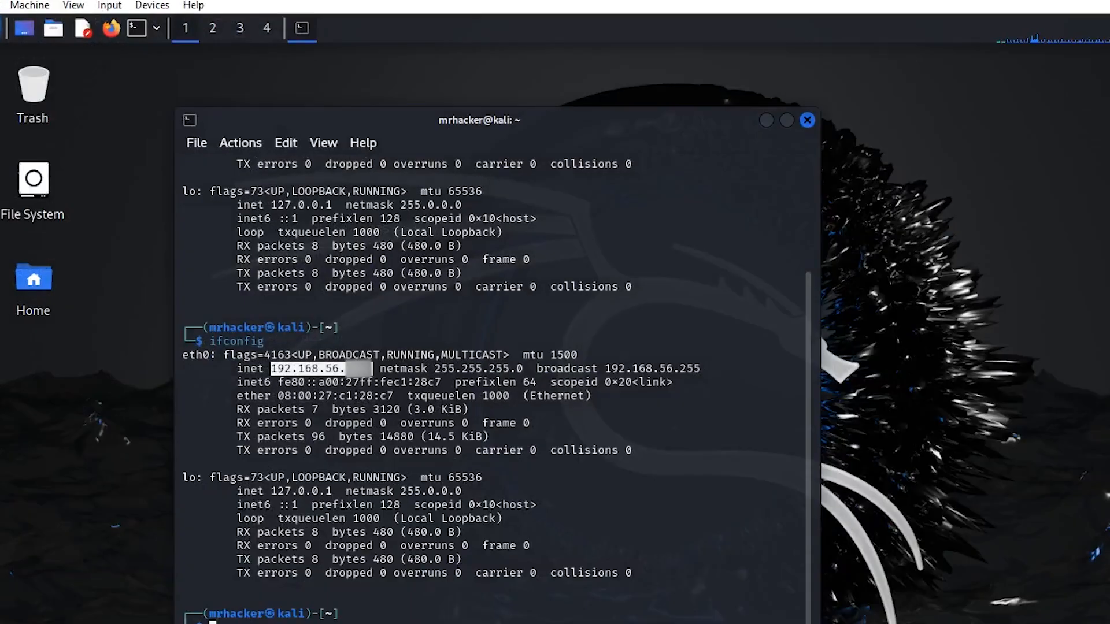
pyautogui.press('Control_R+f')
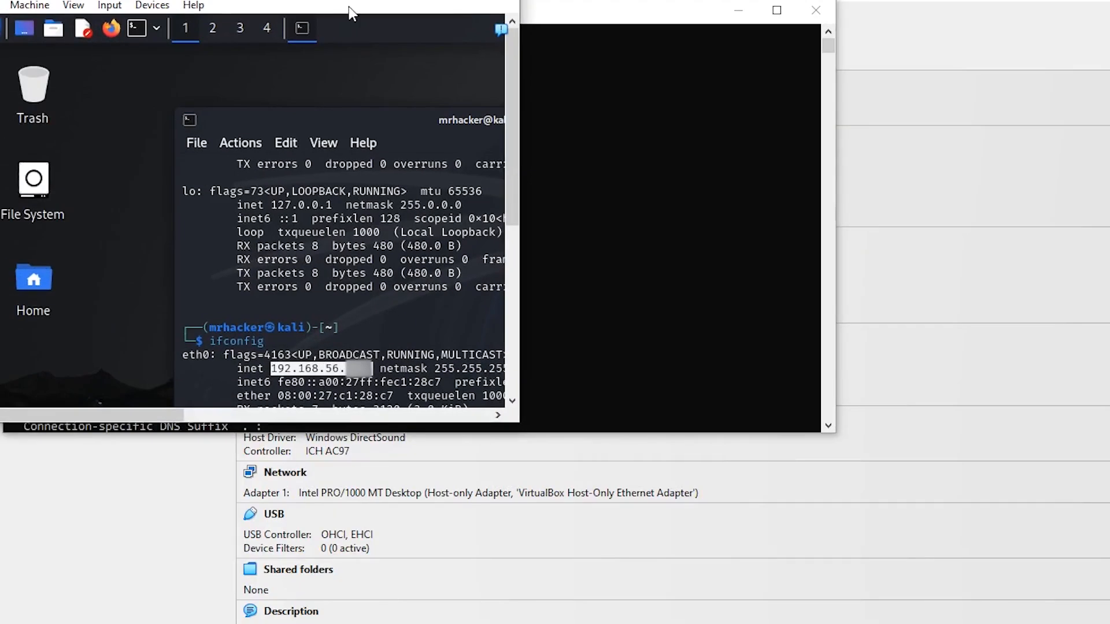
pyautogui.moveTo(351, 12)
pyautogui.mouseDown()
pyautogui.moveTo(701, 71)
pyautogui.moveTo(773, 36)
pyautogui.mouseUp()
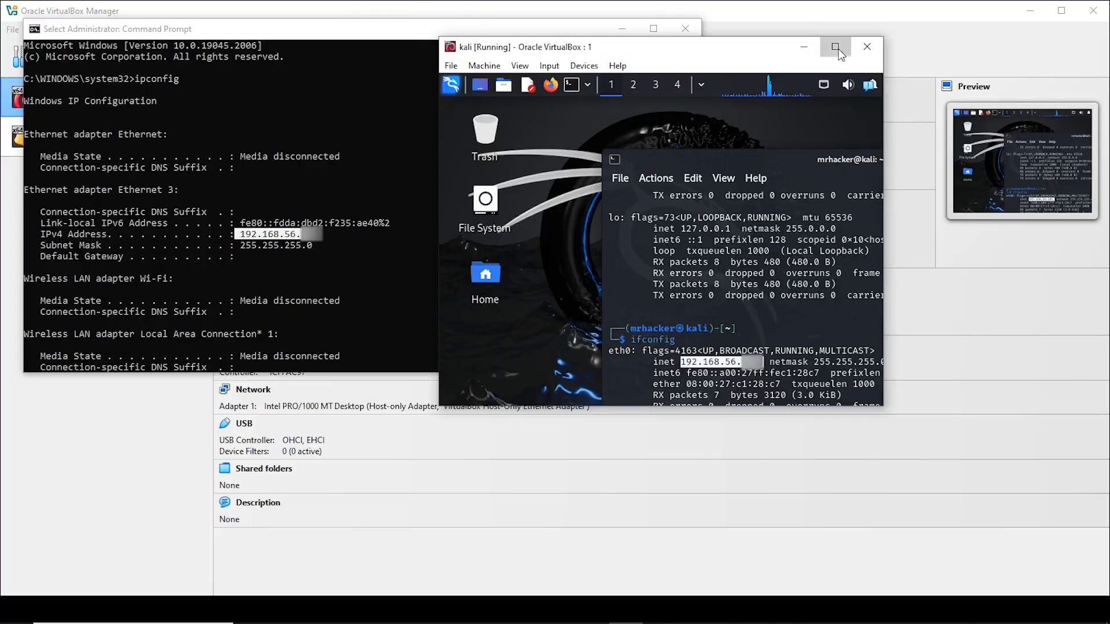
pyautogui.click(839, 49)
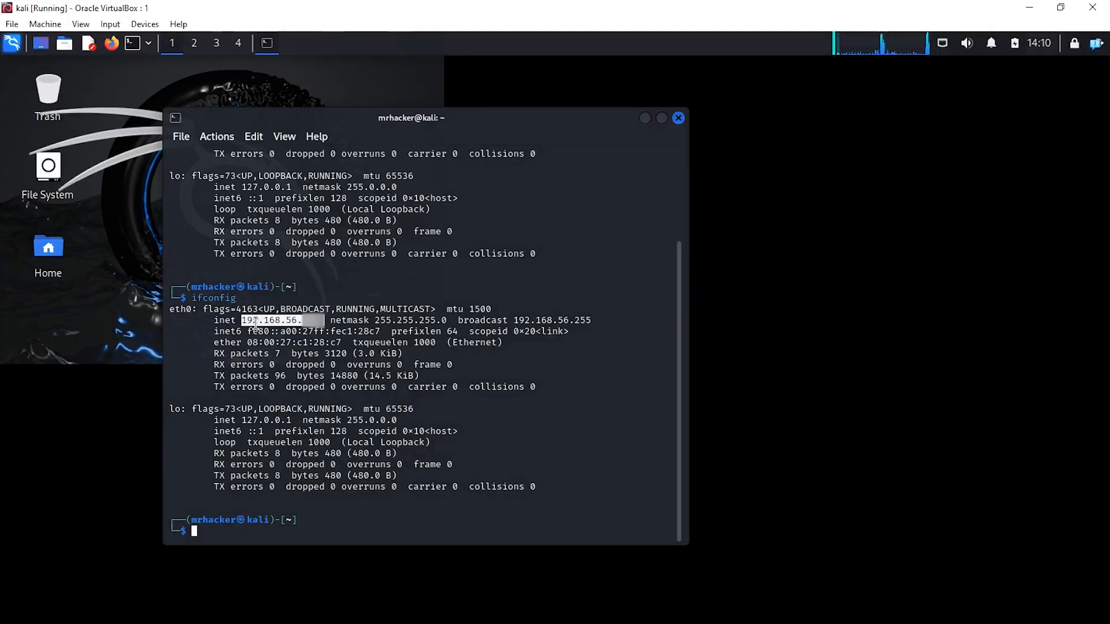